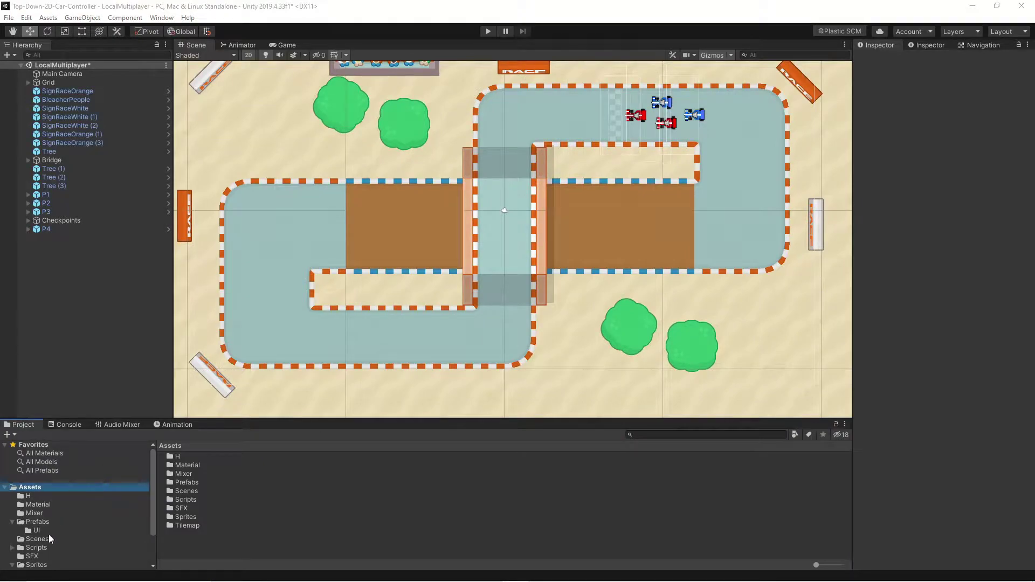
# Add the Canvas - In game prefab from Assets > Prefabs > UI to the LocalMultiplayer scene.
pyautogui.click(45, 539)
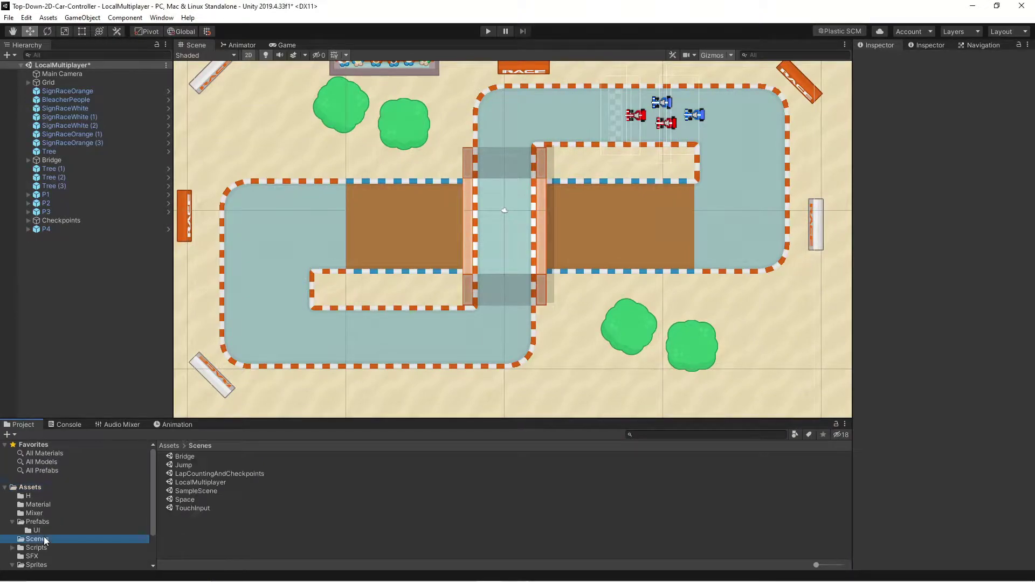
pyautogui.click(219, 483)
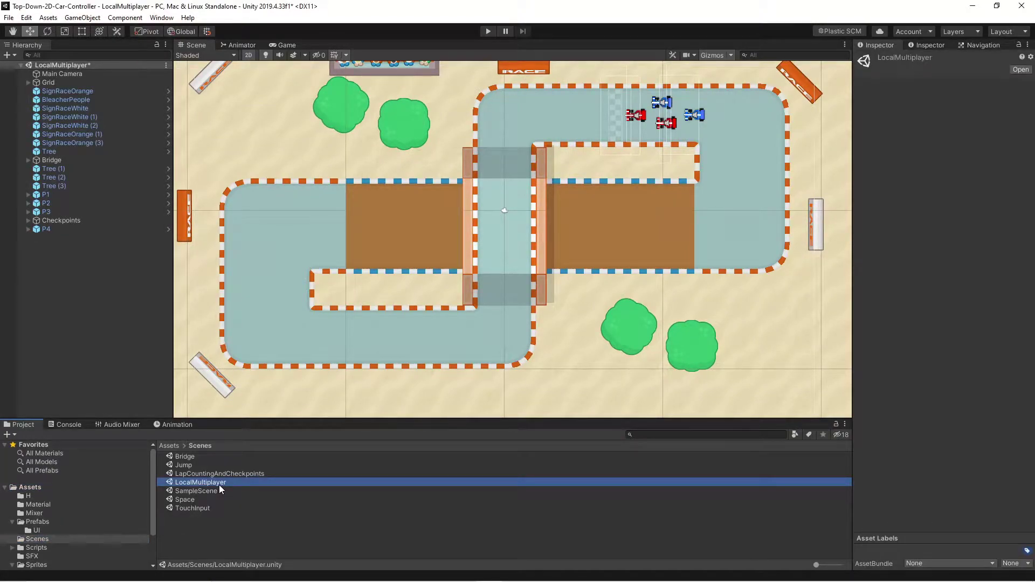
pyautogui.click(35, 530)
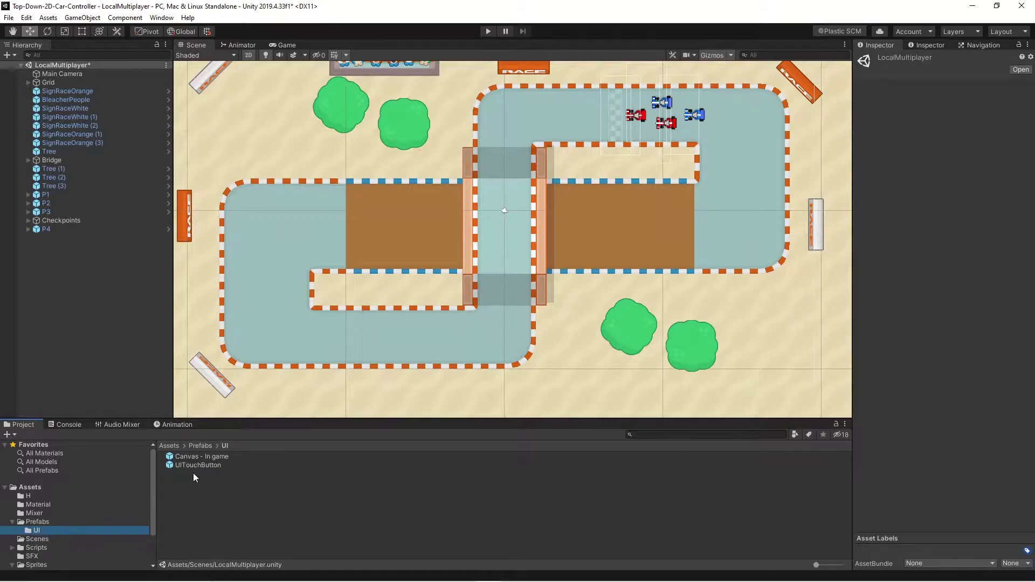
pyautogui.moveTo(212, 457); pyautogui.dragTo(76, 295)
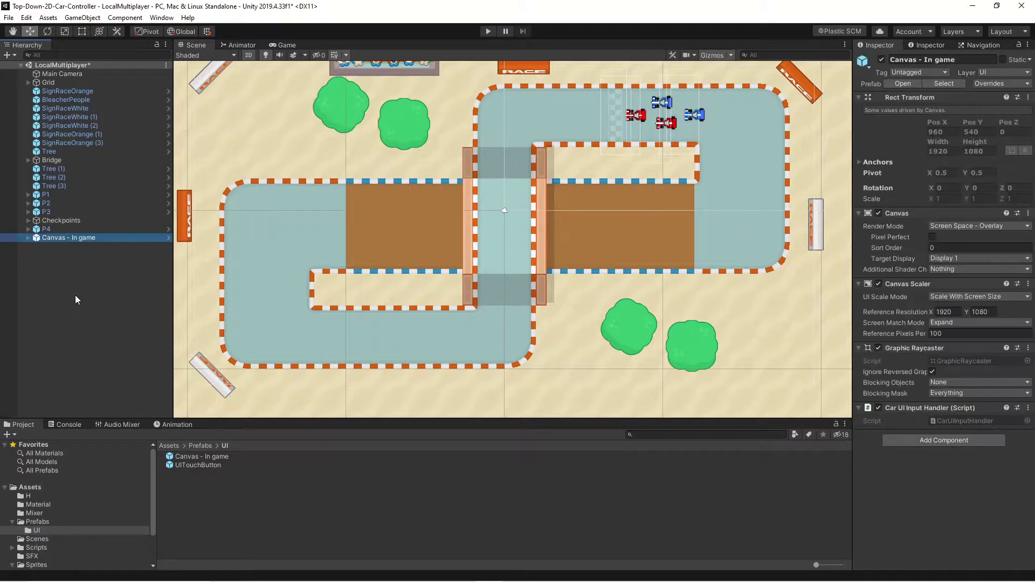
# Open the Canvas - In game prefab in prefab editing mode.
pyautogui.click(78, 249)
pyautogui.click(70, 238)
pyautogui.click(906, 85)
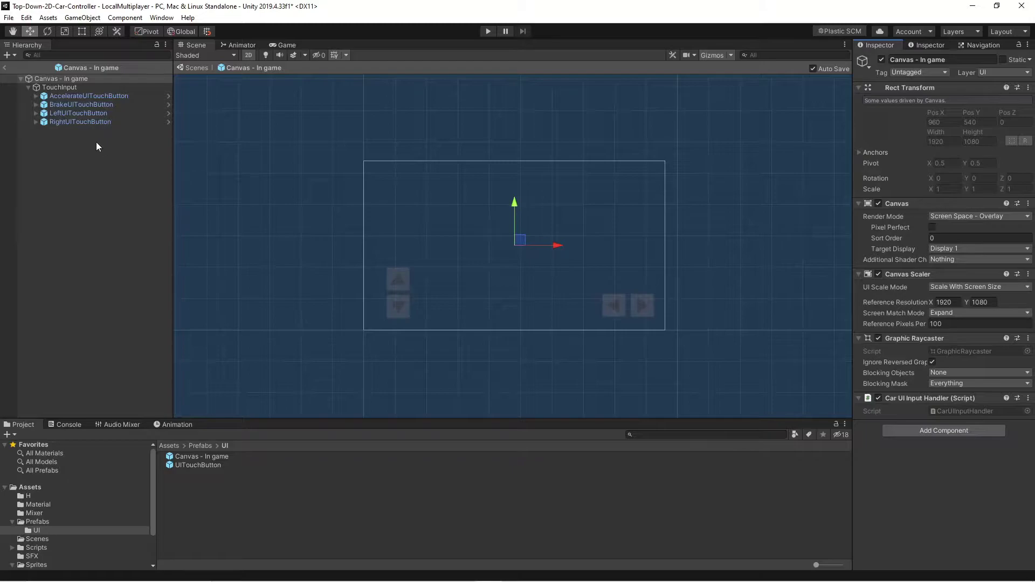
# Collapse TouchInput and add a new UI Canvas inside the prefab.
pyautogui.click(69, 88)
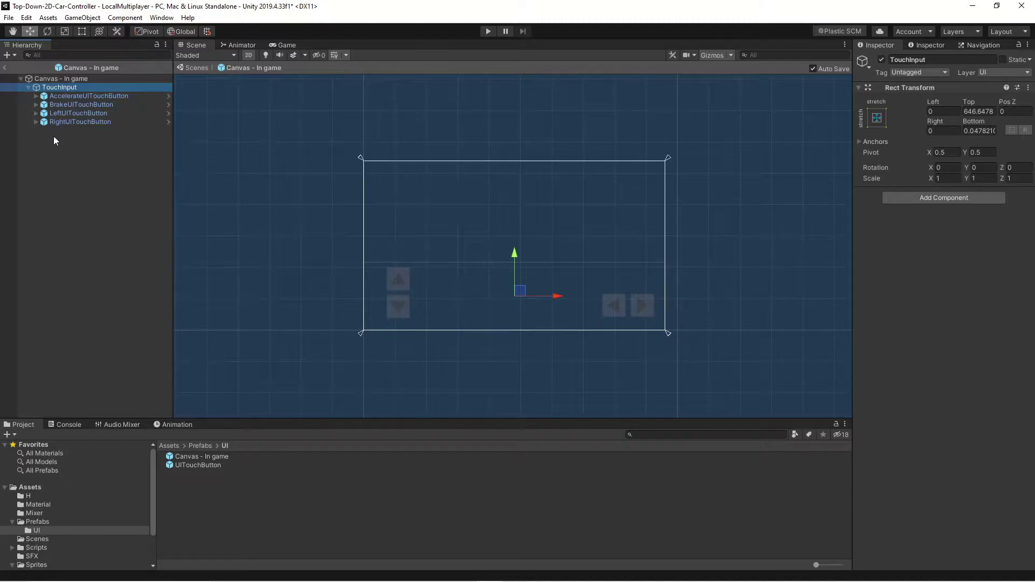
pyautogui.click(28, 87)
pyautogui.click(76, 102)
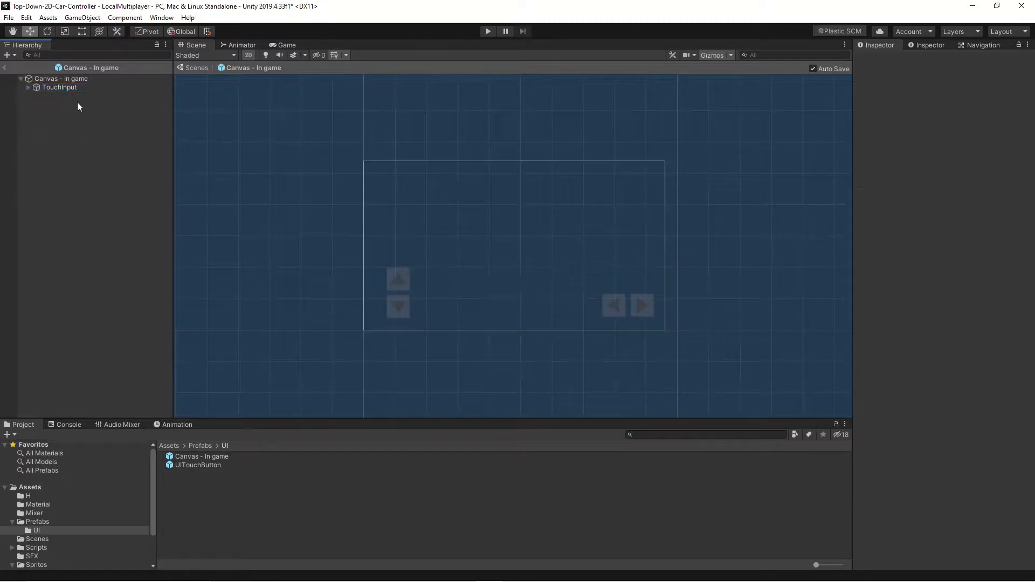
pyautogui.click(80, 19)
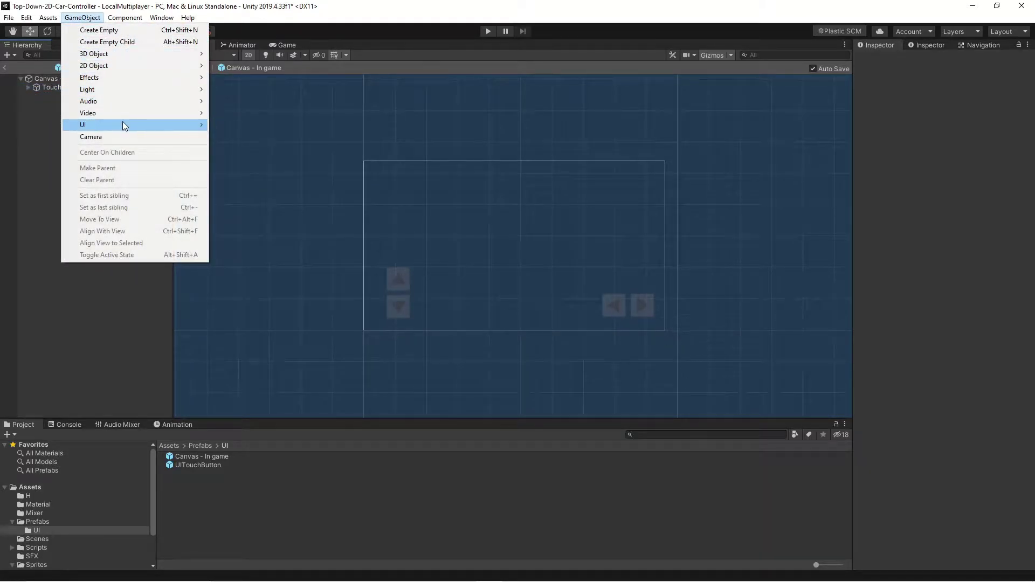
pyautogui.moveTo(124, 126)
pyautogui.click(268, 287)
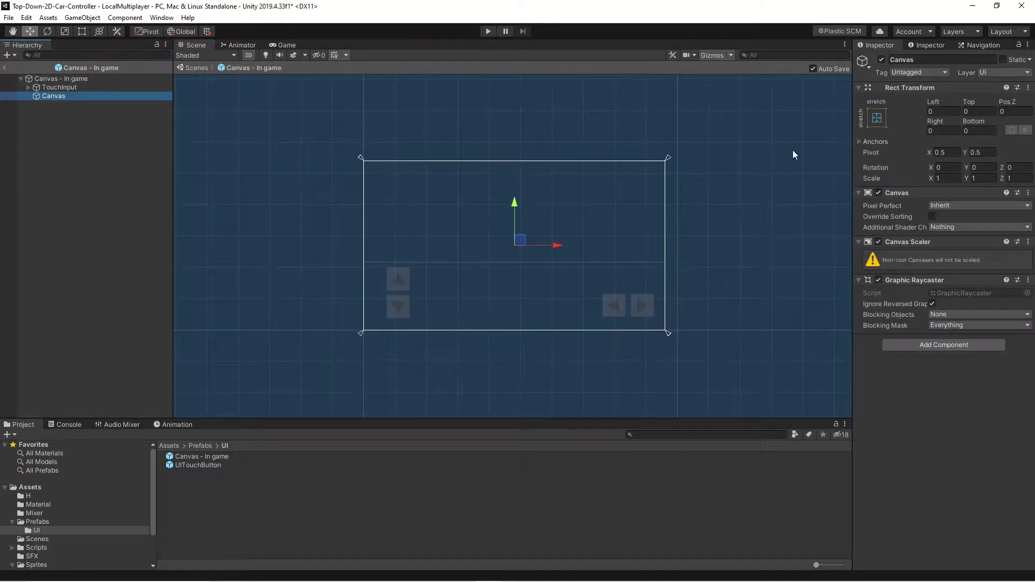
# Anchor the new canvas middle-center and size it 300 wide by 400 high.
pyautogui.click(877, 118)
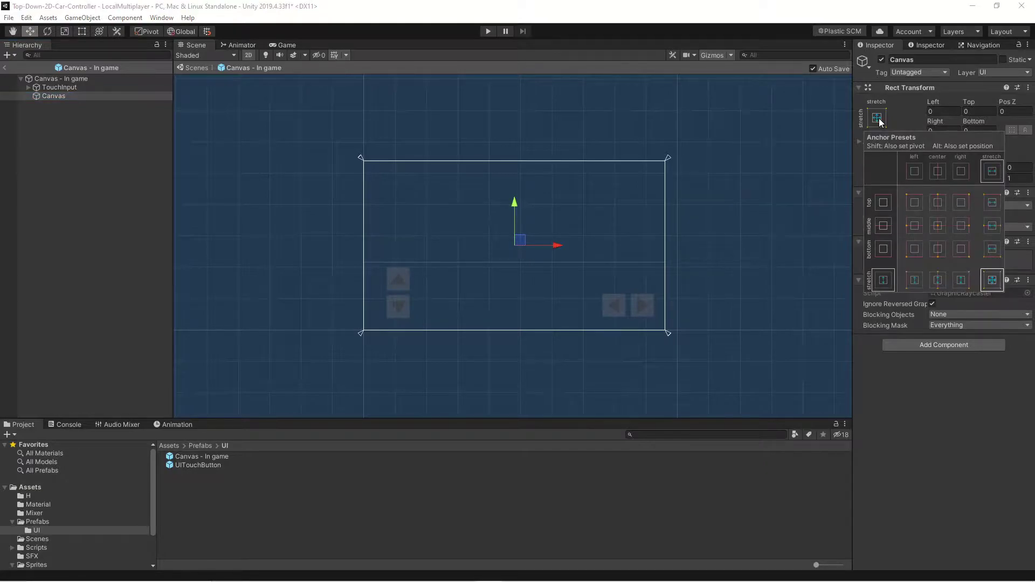
pyautogui.click(939, 228)
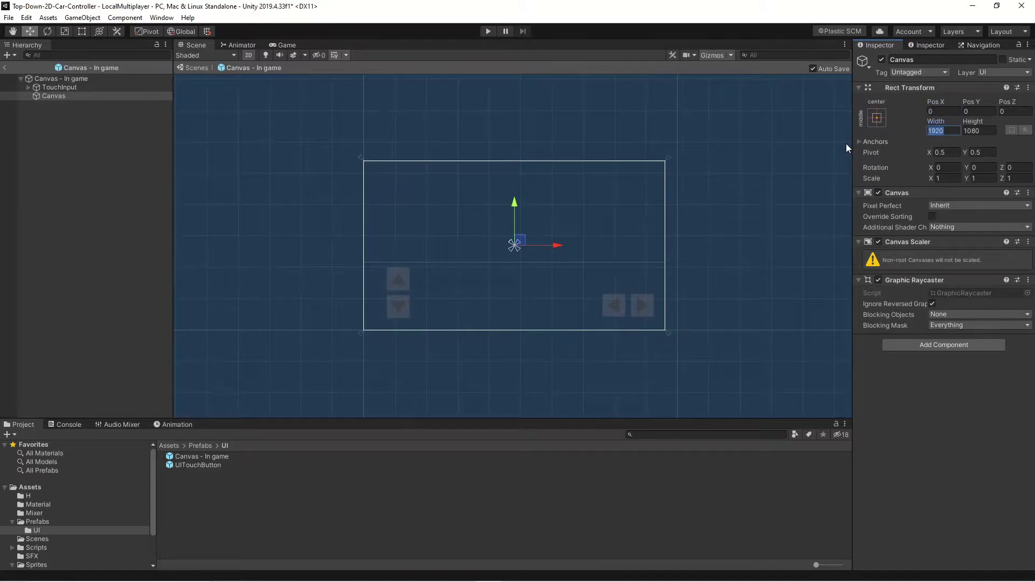
pyautogui.write('300')
pyautogui.press('Tab')
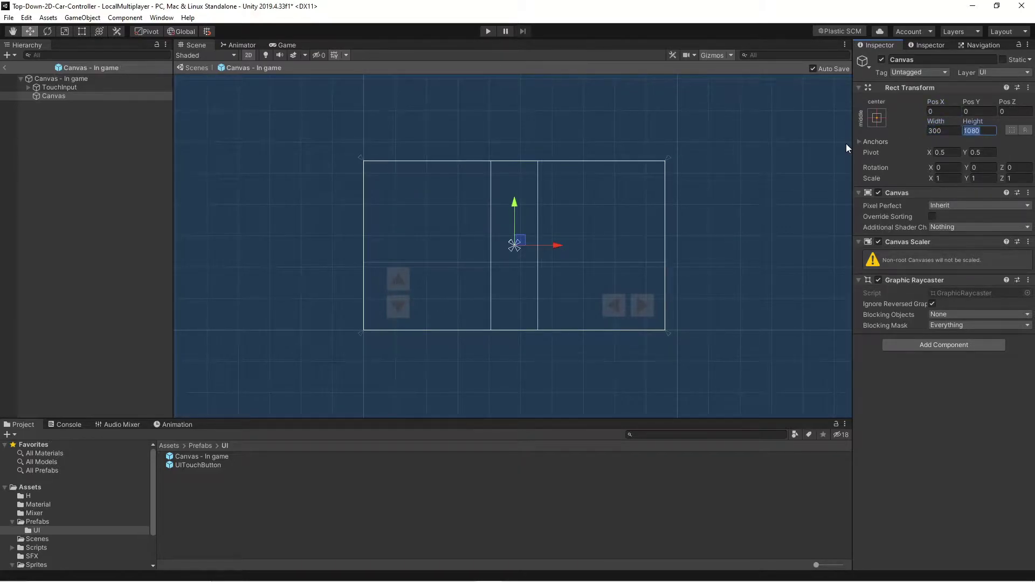
pyautogui.write('400')
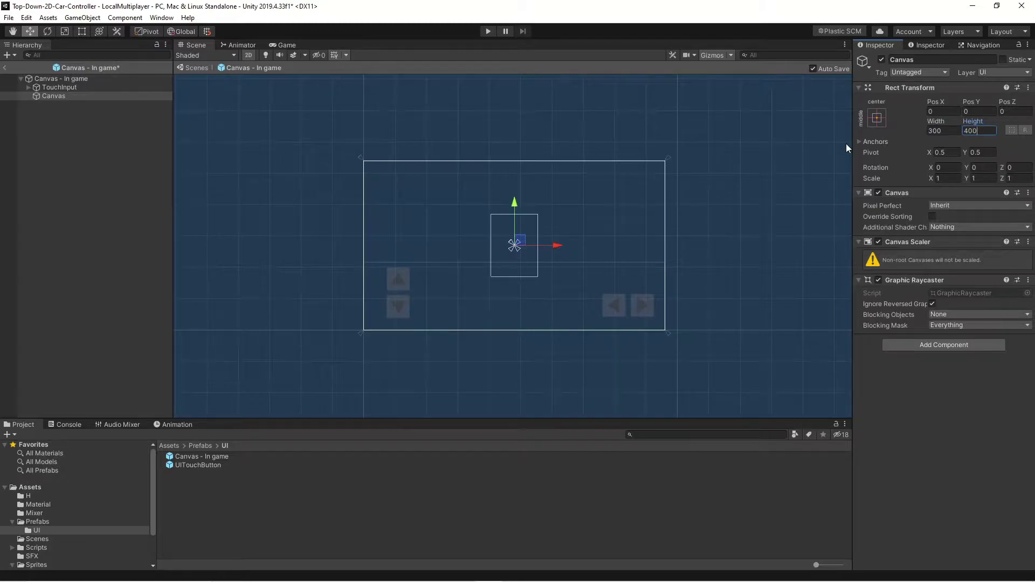
# Move the canvas to Pos X -748, Pos Y 269 near the upper-left.
pyautogui.moveTo(560, 249); pyautogui.dragTo(437, 249)
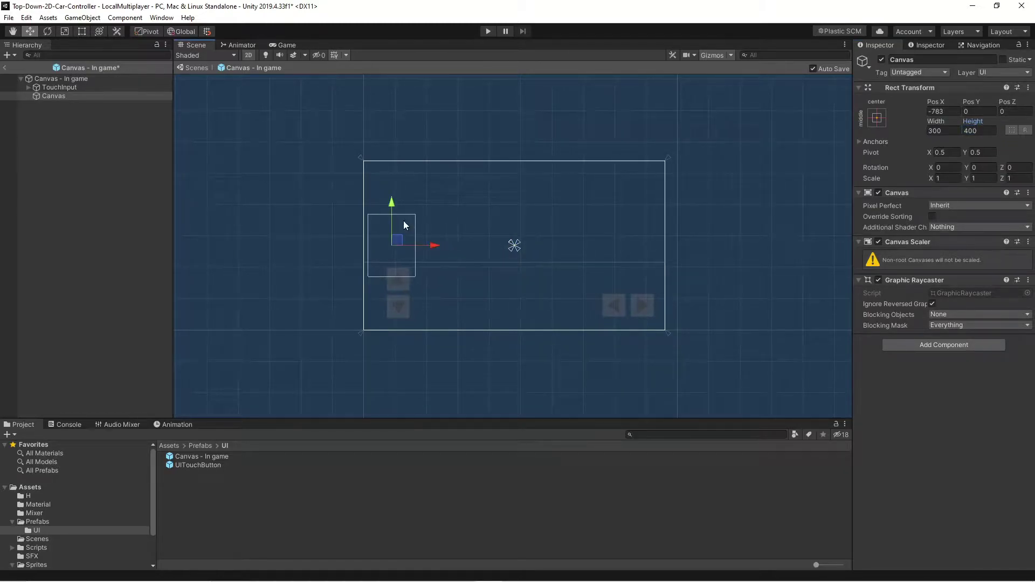
pyautogui.moveTo(392, 207); pyautogui.dragTo(392, 171)
pyautogui.moveTo(439, 210); pyautogui.dragTo(445, 209)
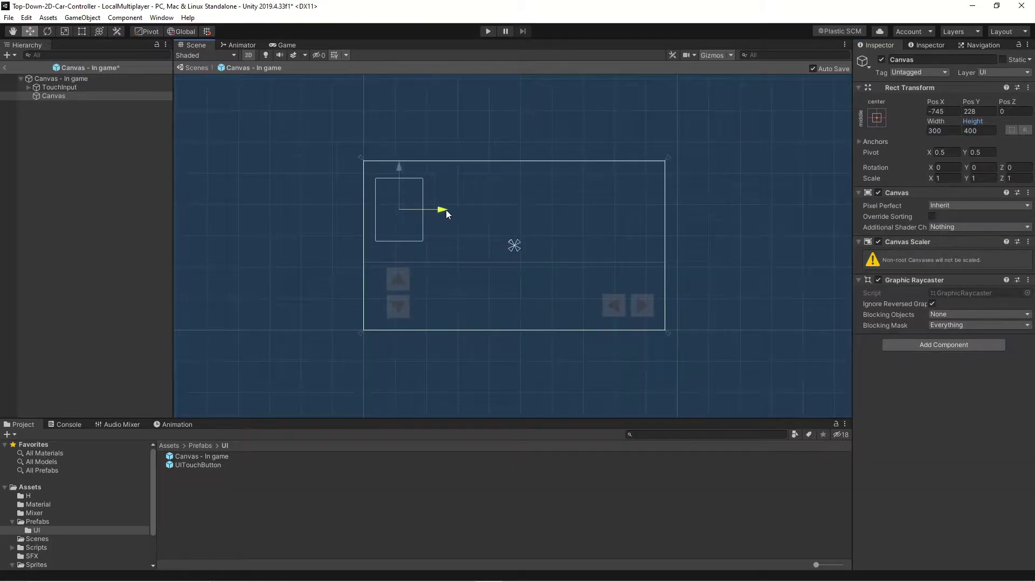
pyautogui.moveTo(401, 171); pyautogui.dragTo(399, 165)
pyautogui.moveTo(439, 204); pyautogui.dragTo(438, 203)
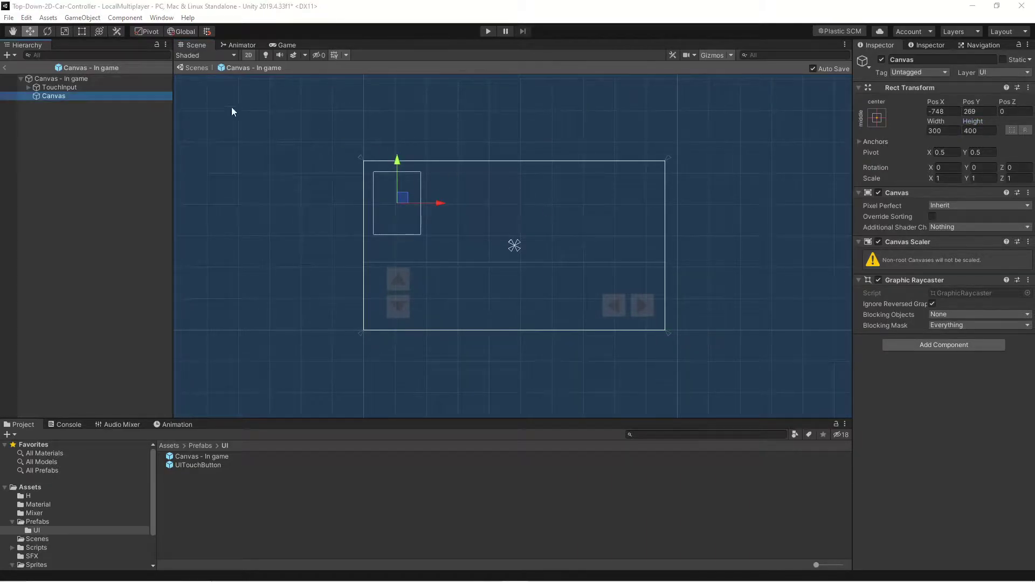
pyautogui.click(44, 95)
# Rename the new canvas to Leadboard Canvas.
pyautogui.click(44, 96)
pyautogui.write('Leadboard')
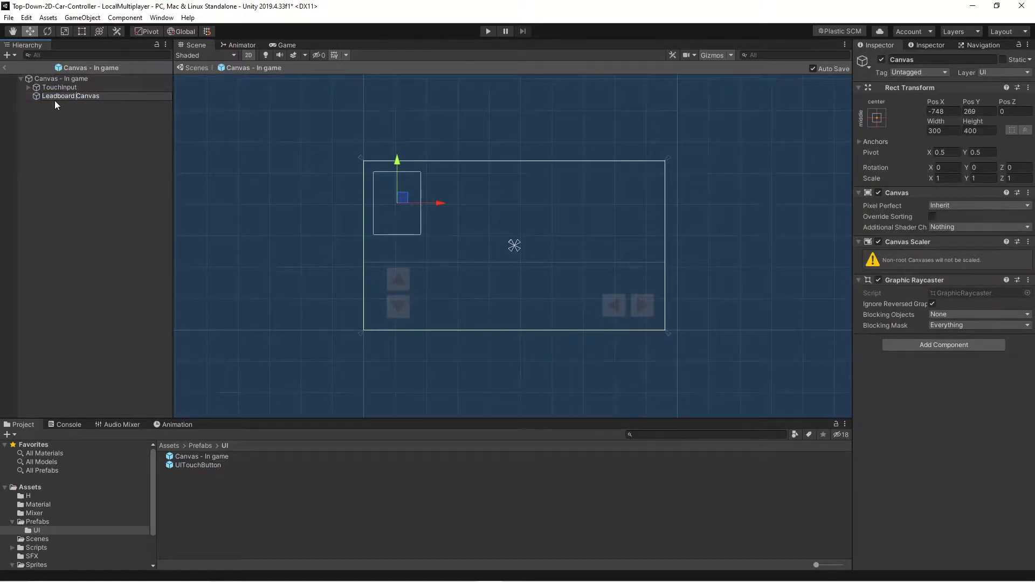
pyautogui.press('Return')
# Add a UI Image under Leadboard Canvas with UISprite as its source image.
pyautogui.click(89, 19)
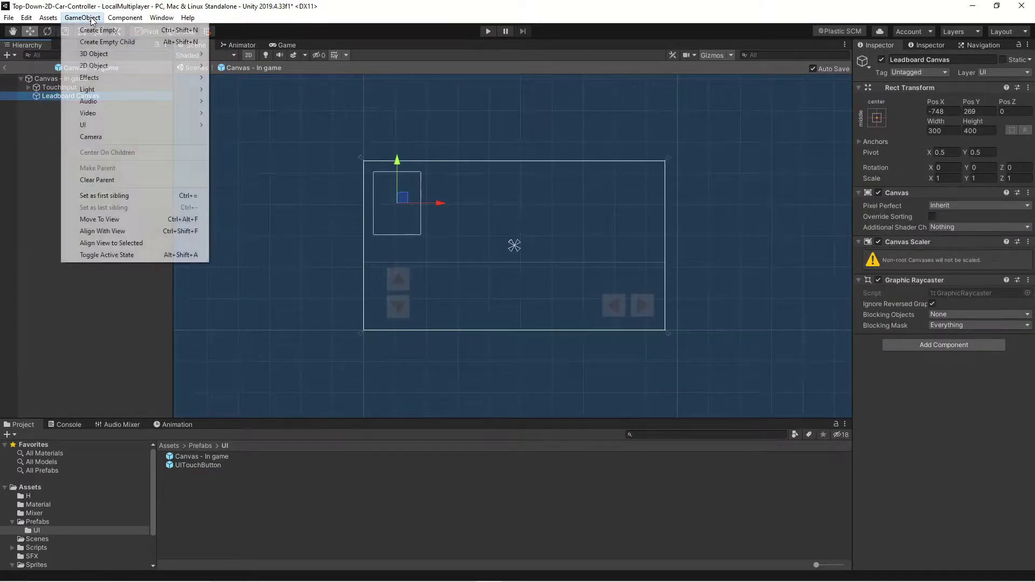
pyautogui.moveTo(135, 124)
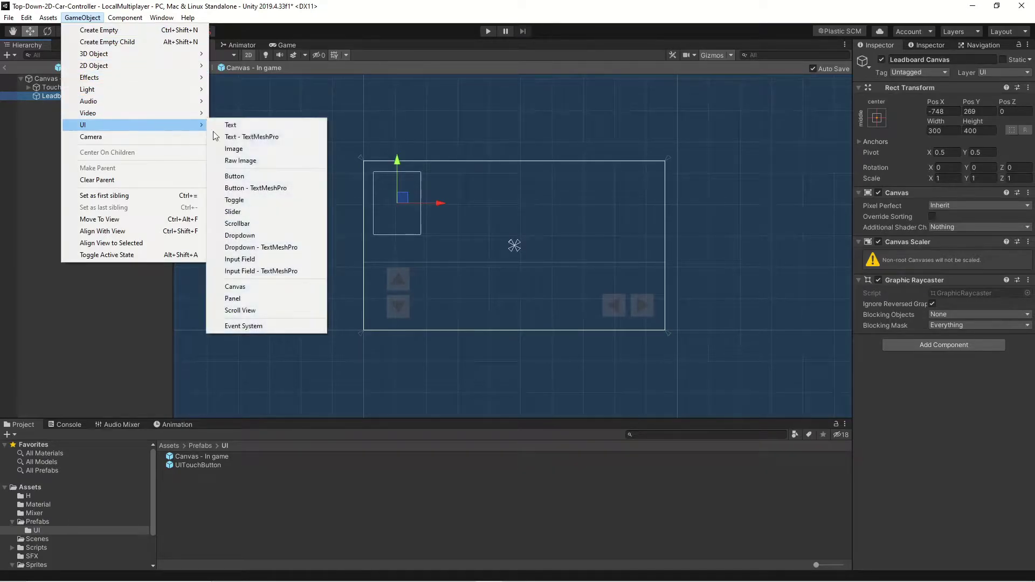
pyautogui.click(260, 148)
pyautogui.click(1028, 234)
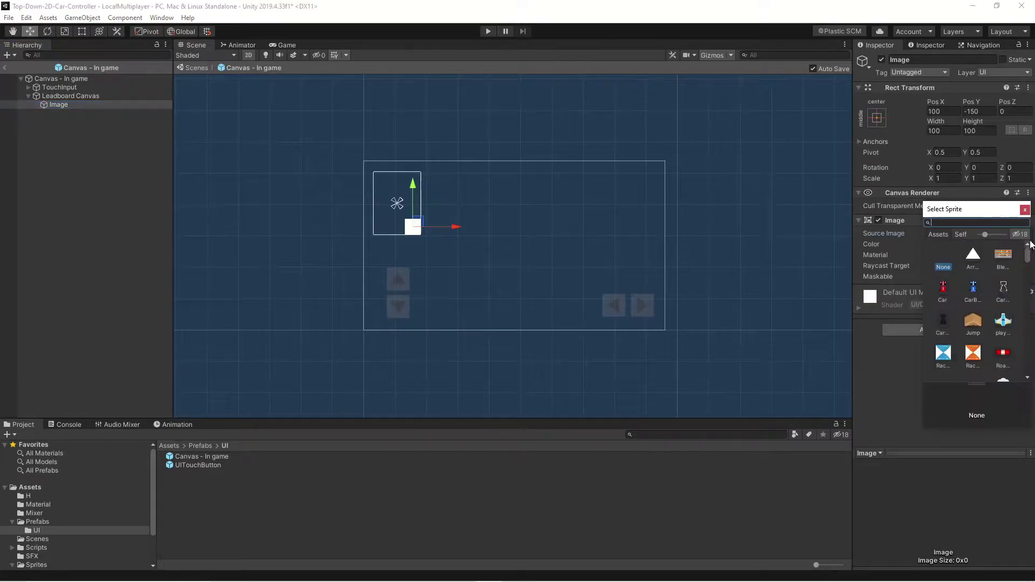
pyautogui.scroll(-10, 1031, 244)
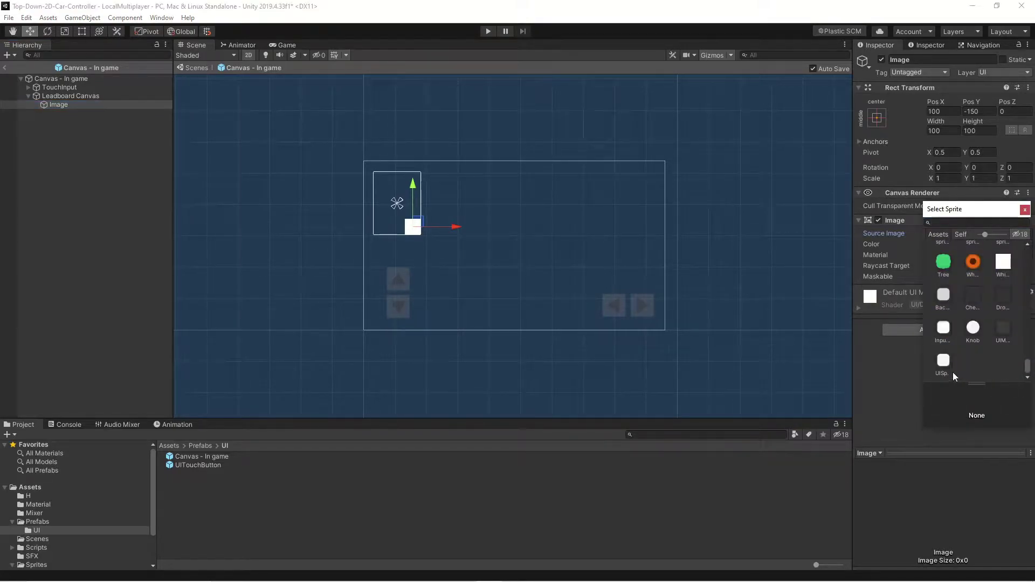
pyautogui.click(944, 364)
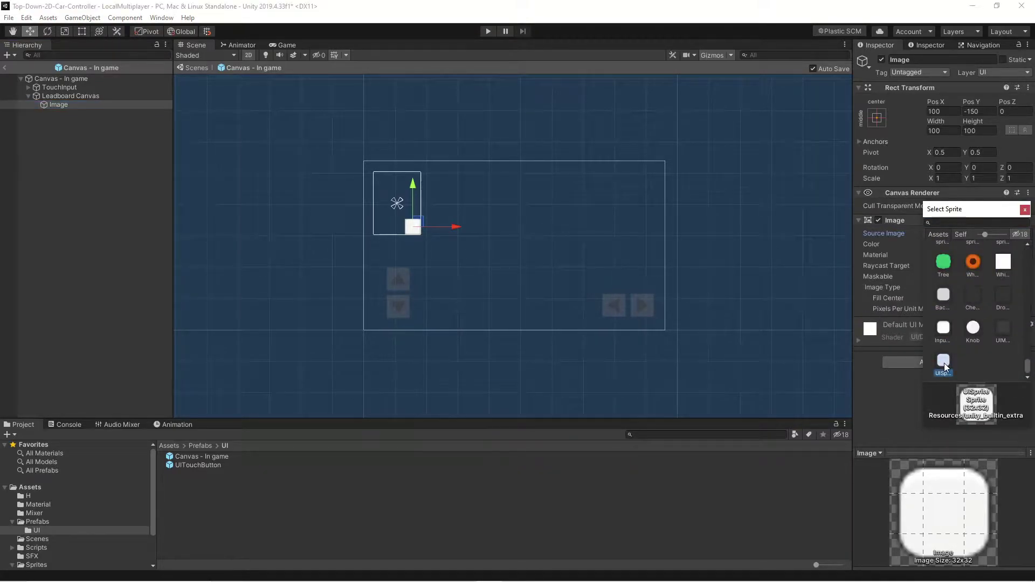
pyautogui.doubleClick(944, 363)
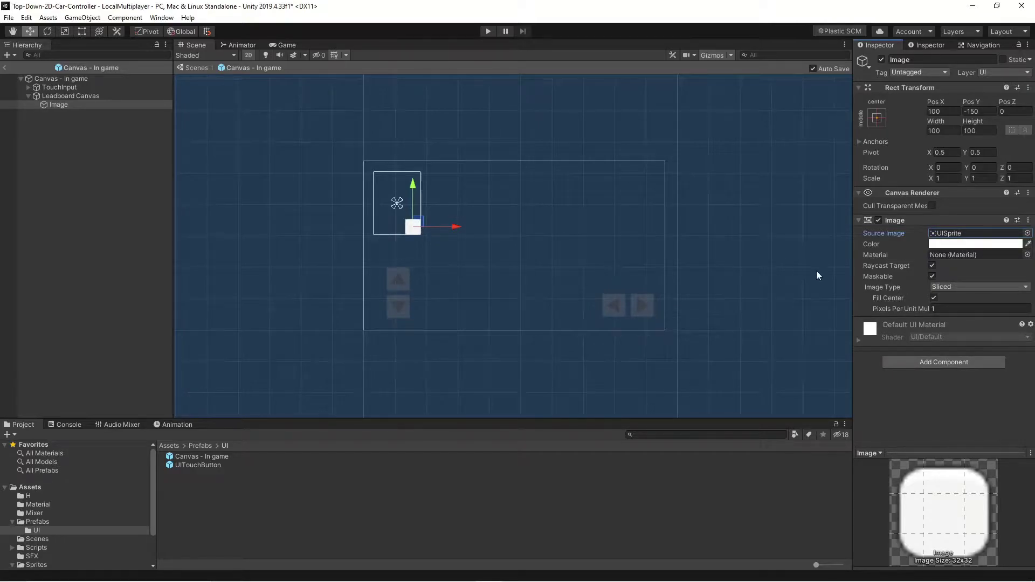
# Alt-apply the stretch-stretch anchor preset so the image fills the whole canvas.
pyautogui.click(877, 118)
pyautogui.click(994, 281)
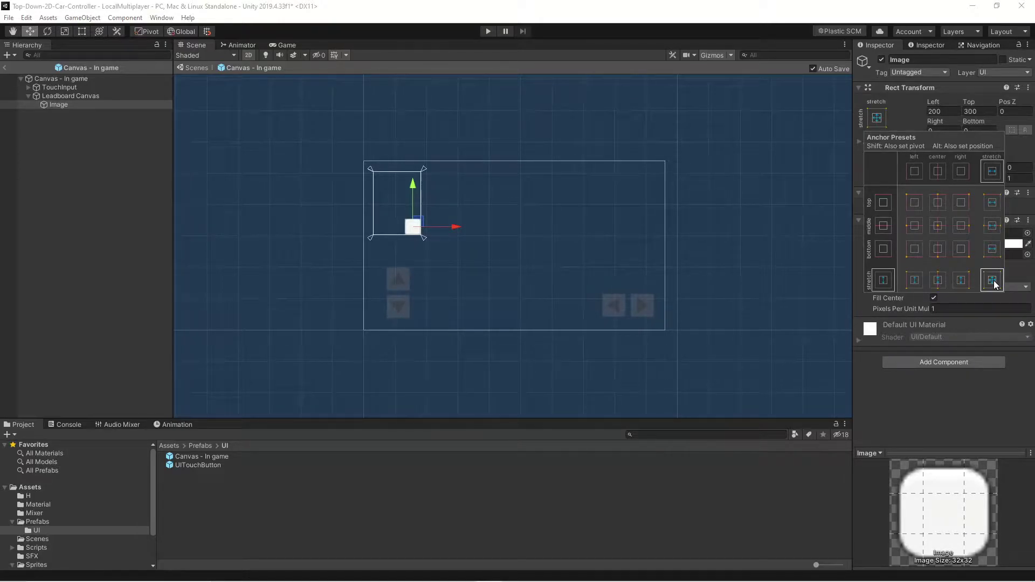
pyautogui.press('alt')
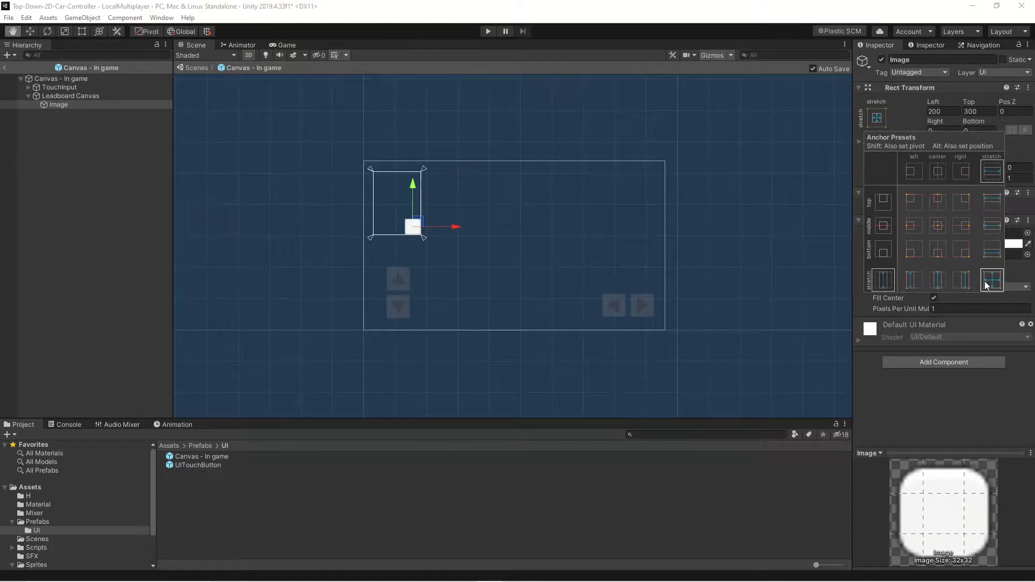
pyautogui.keyDown('alt'); pyautogui.click(993, 282); pyautogui.keyUp('alt')
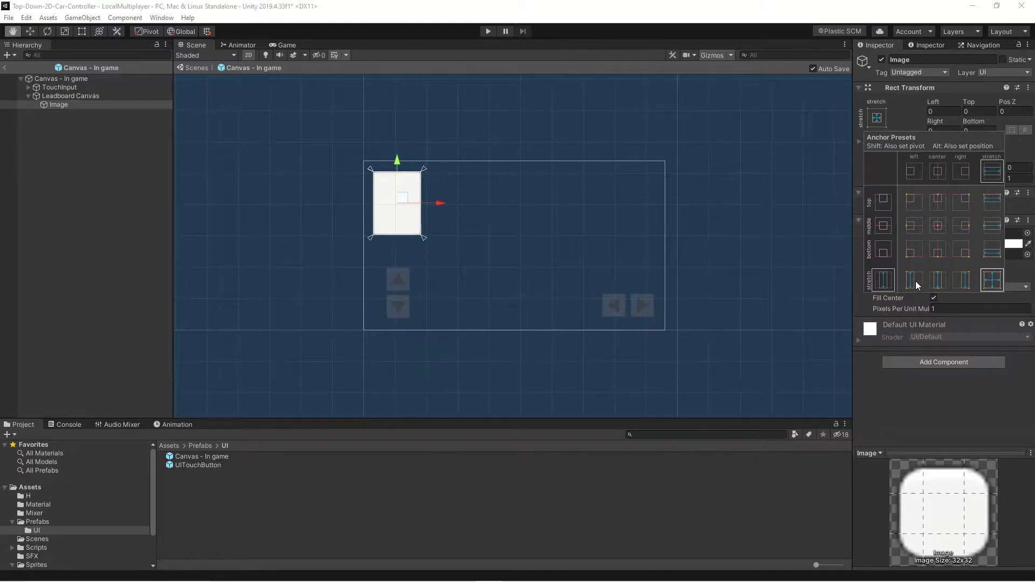
pyautogui.press('alt')
# Rename the image to BG Image.
pyautogui.click(56, 105)
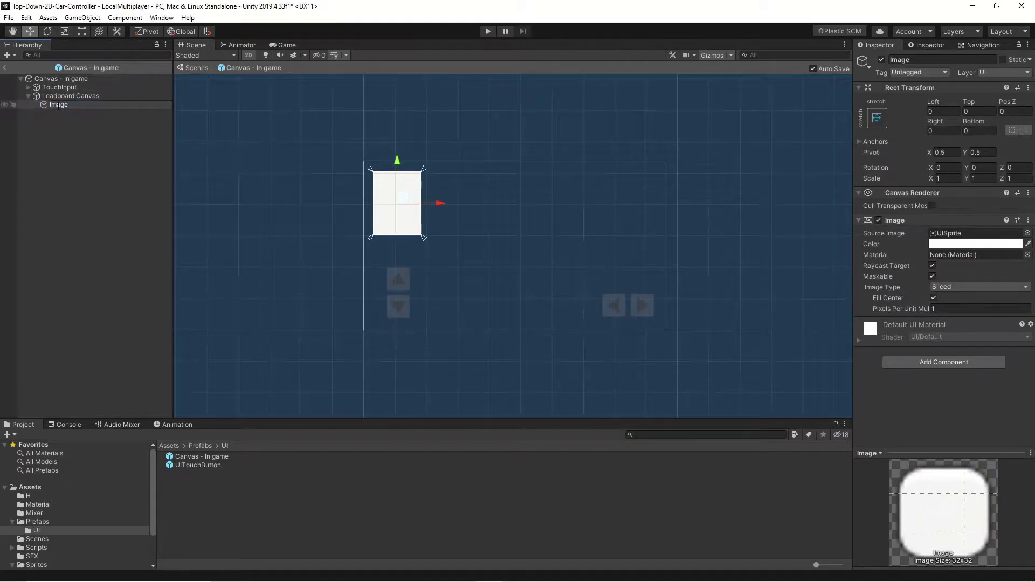
pyautogui.write('BG')
pyautogui.press('Return')
pyautogui.click(98, 96)
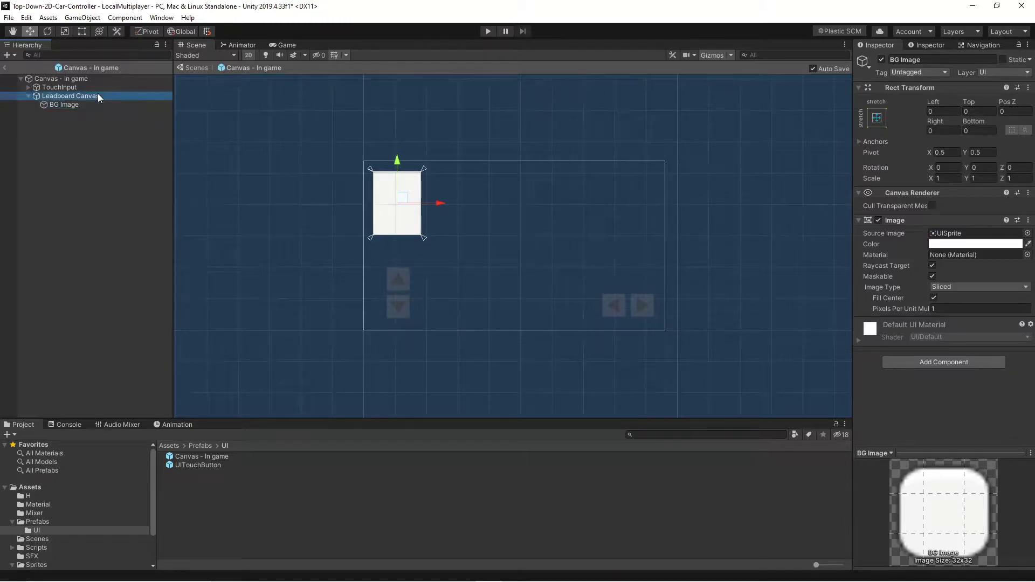
# Add a UI Text named Header Text under Leadboard Canvas, reading LEADERBOARD.
pyautogui.click(84, 18)
pyautogui.moveTo(105, 125)
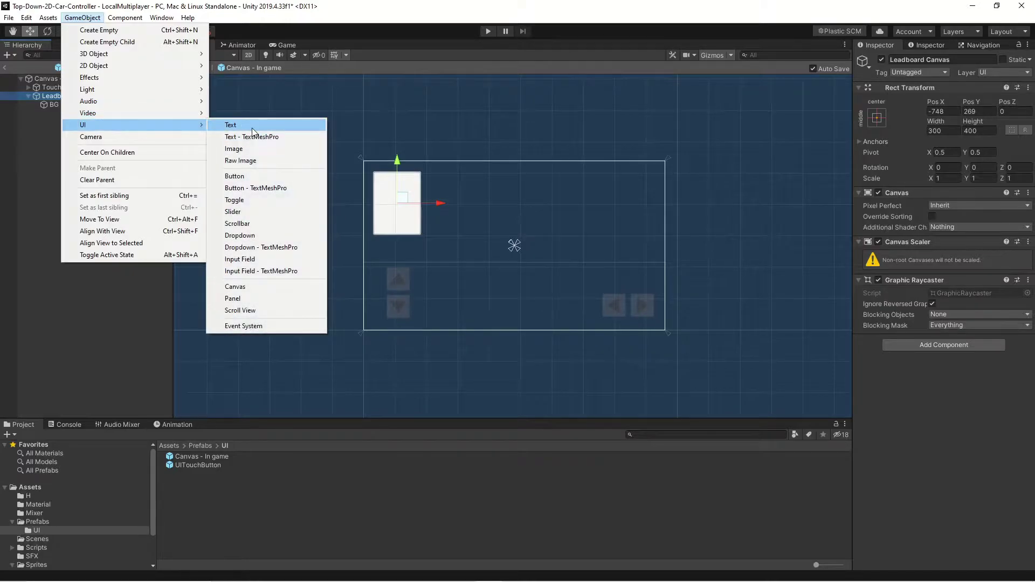
pyautogui.click(252, 130)
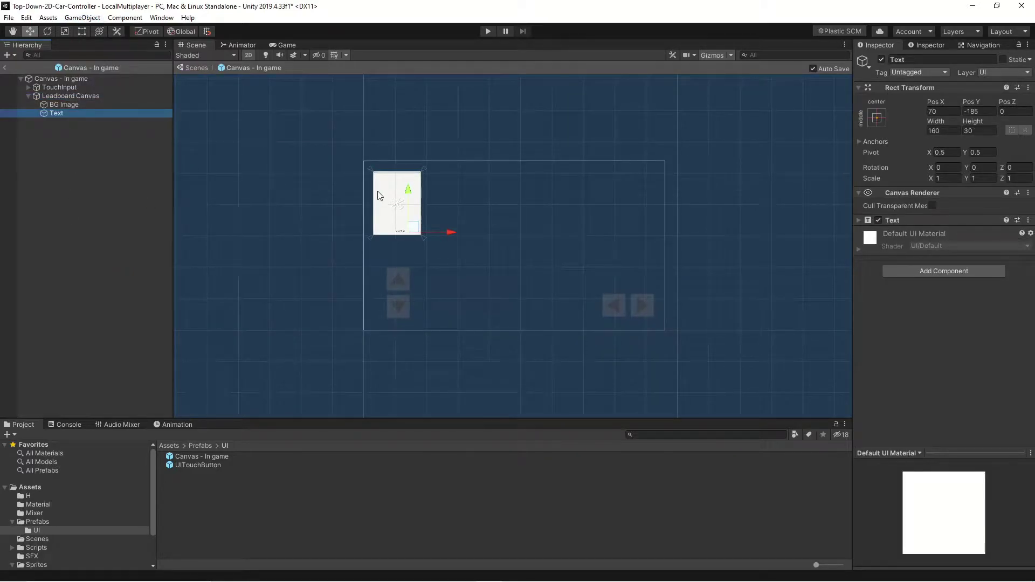
pyautogui.click(60, 114)
pyautogui.write('Hea')
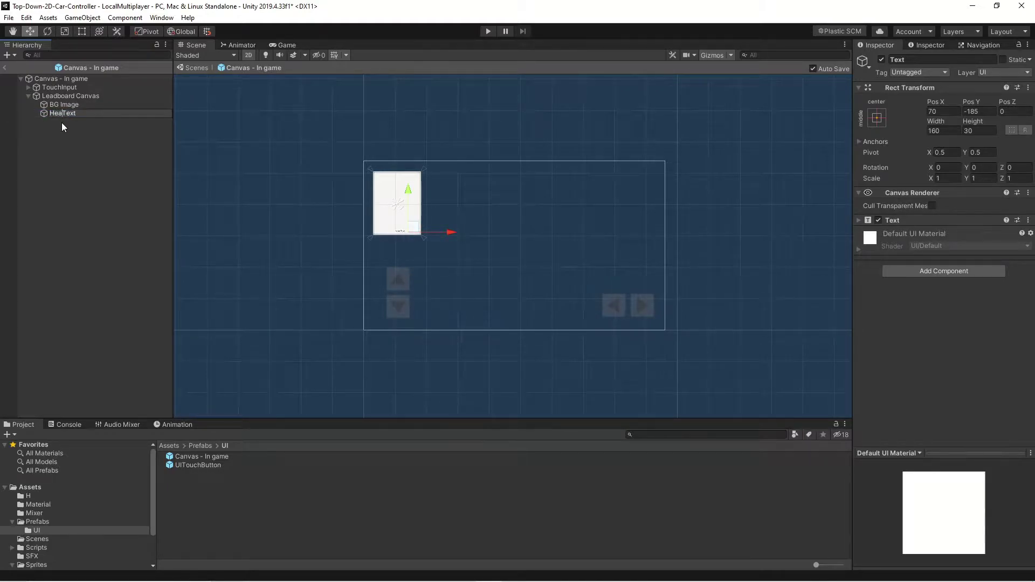
pyautogui.write('der')
pyautogui.press('Return')
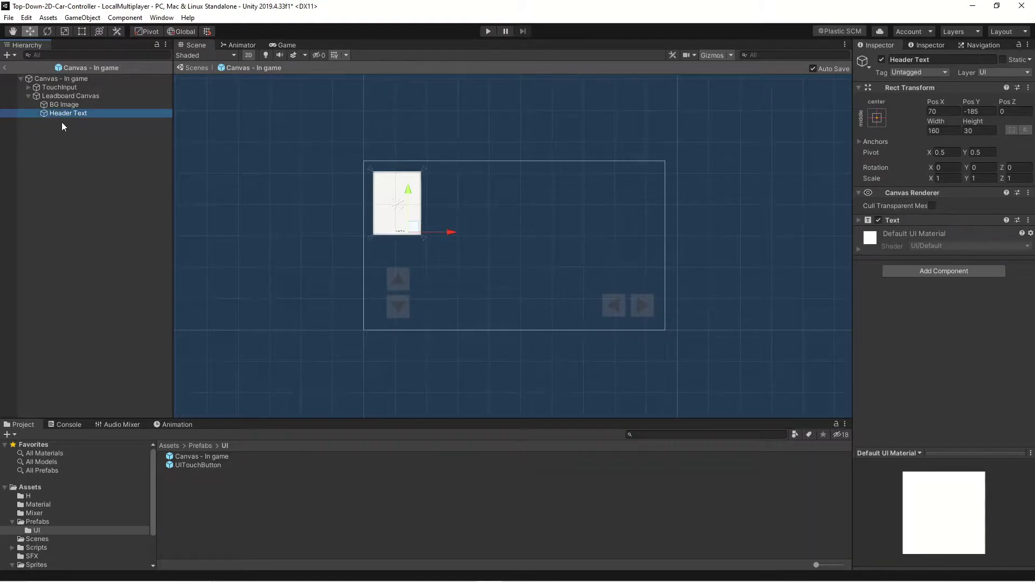
pyautogui.click(859, 220)
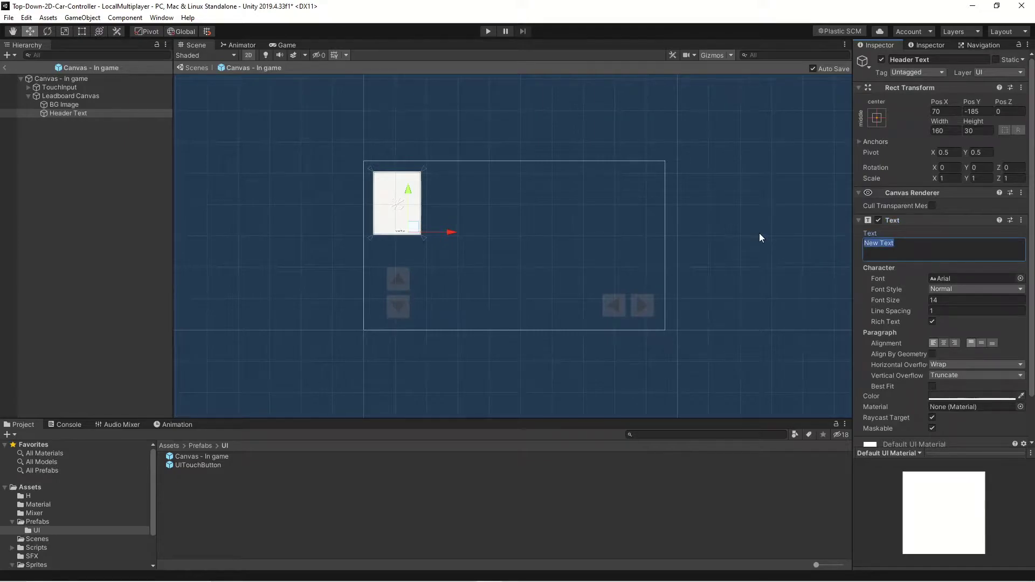
pyautogui.write('LEADERBOARD')
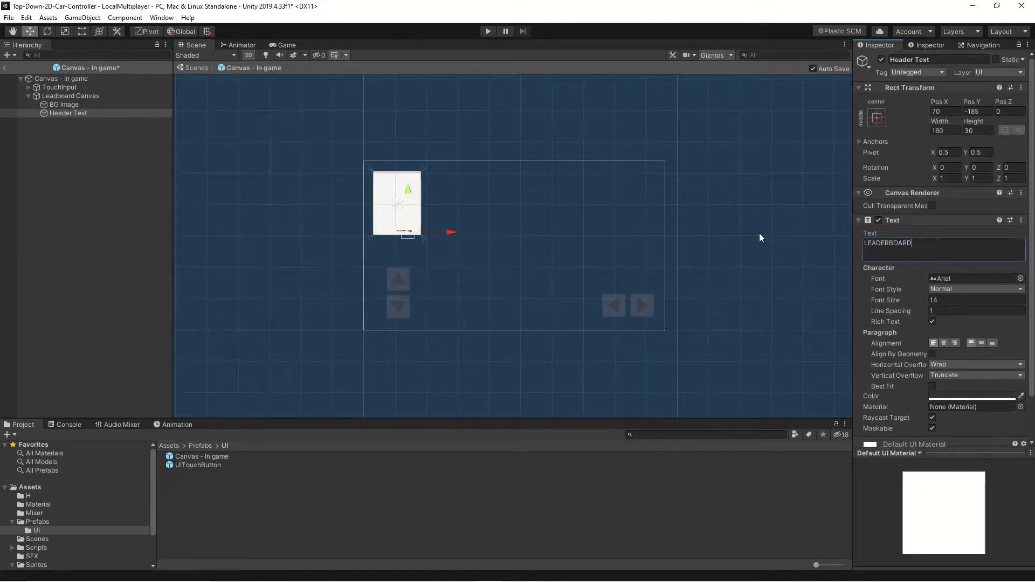
# Stretch Header Text across the panel width and move it up near the top.
pyautogui.click(876, 117)
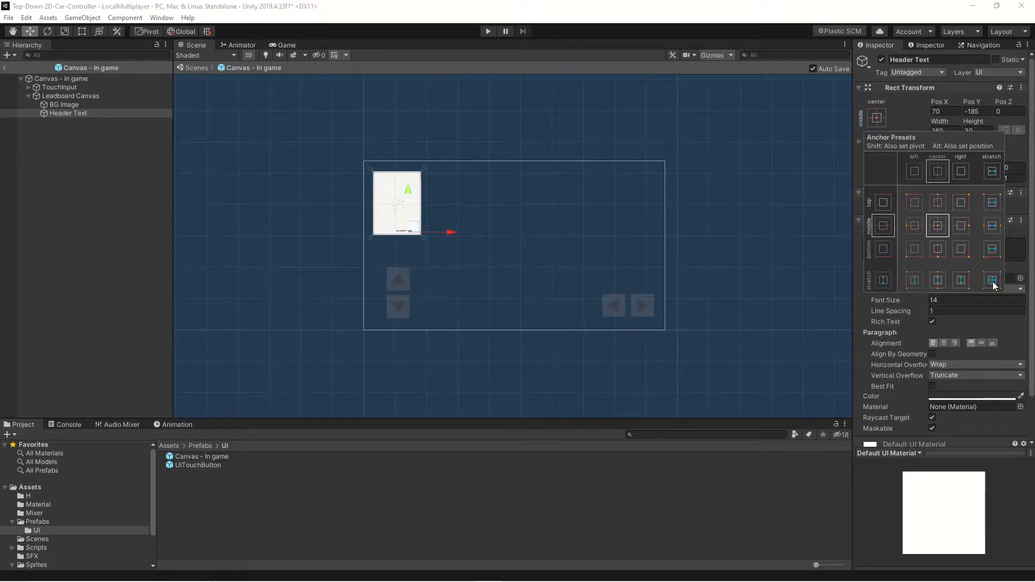
pyautogui.click(993, 226)
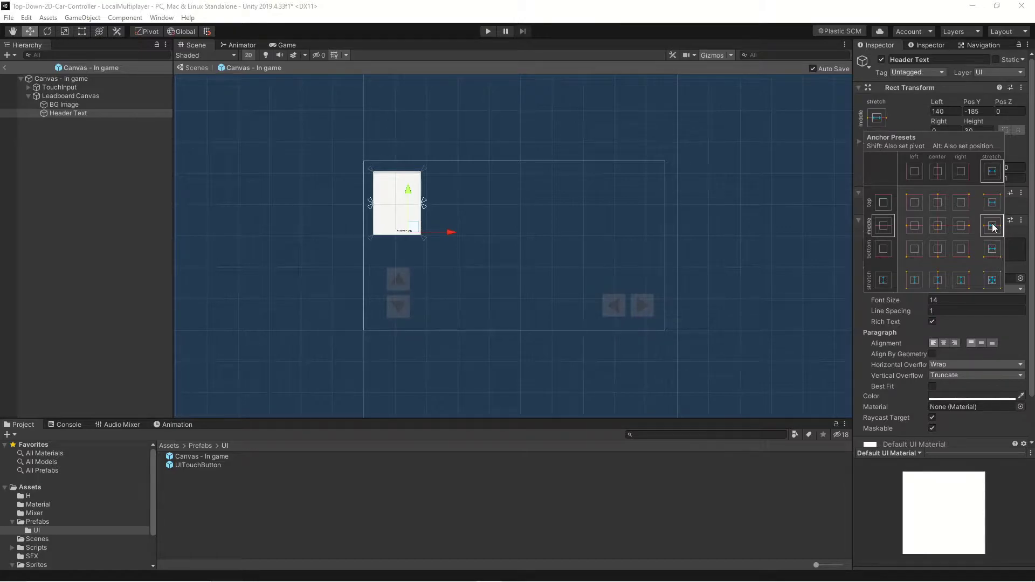
pyautogui.press('alt')
pyautogui.keyDown('alt'); pyautogui.click(992, 226); pyautogui.keyUp('alt')
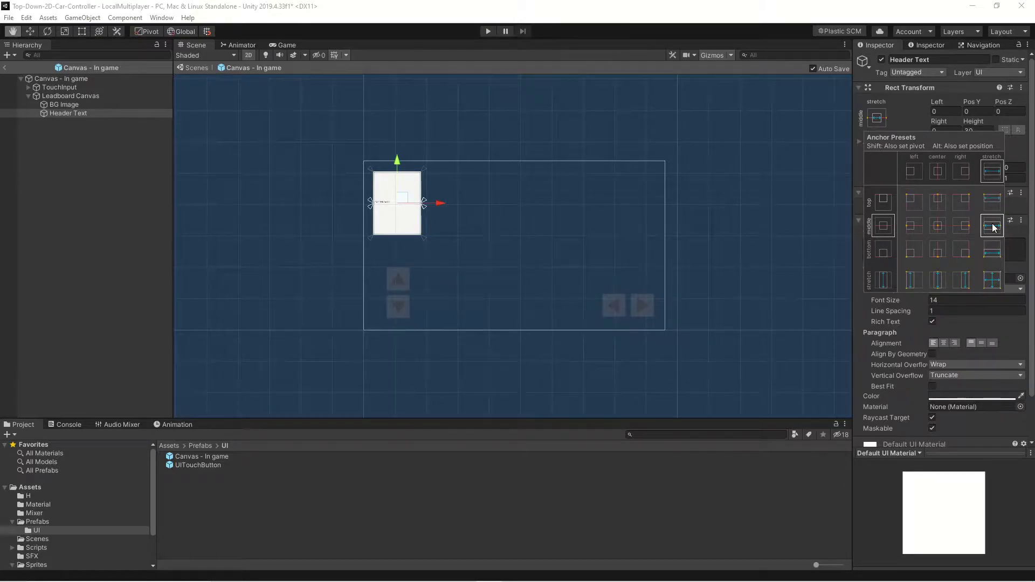
pyautogui.click(397, 162)
pyautogui.moveTo(400, 157); pyautogui.dragTo(400, 139)
pyautogui.press('f')
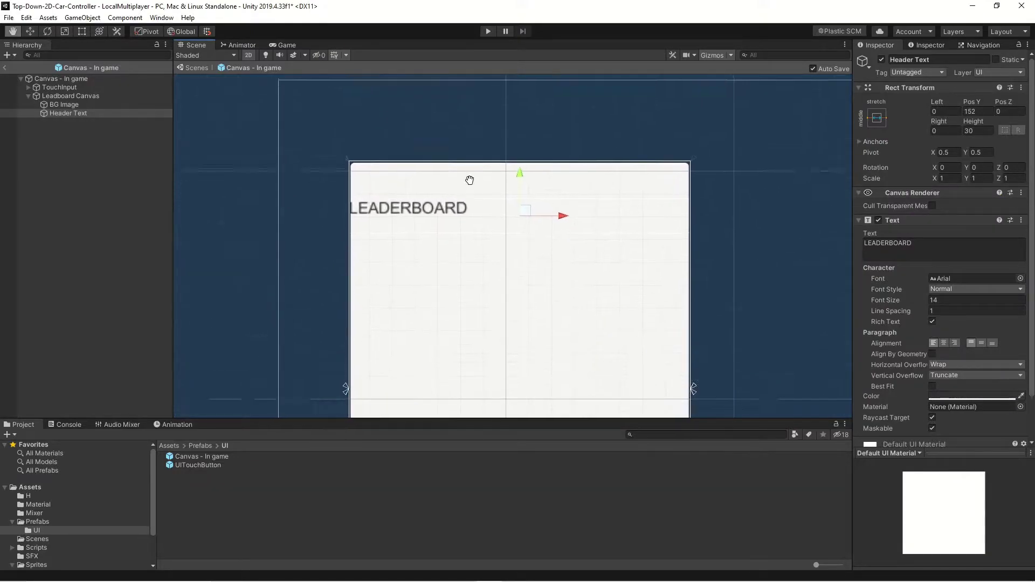
# Center-align the header, set height 50 and font size 30, and raise it to Pos Y 161.2.
pyautogui.click(944, 343)
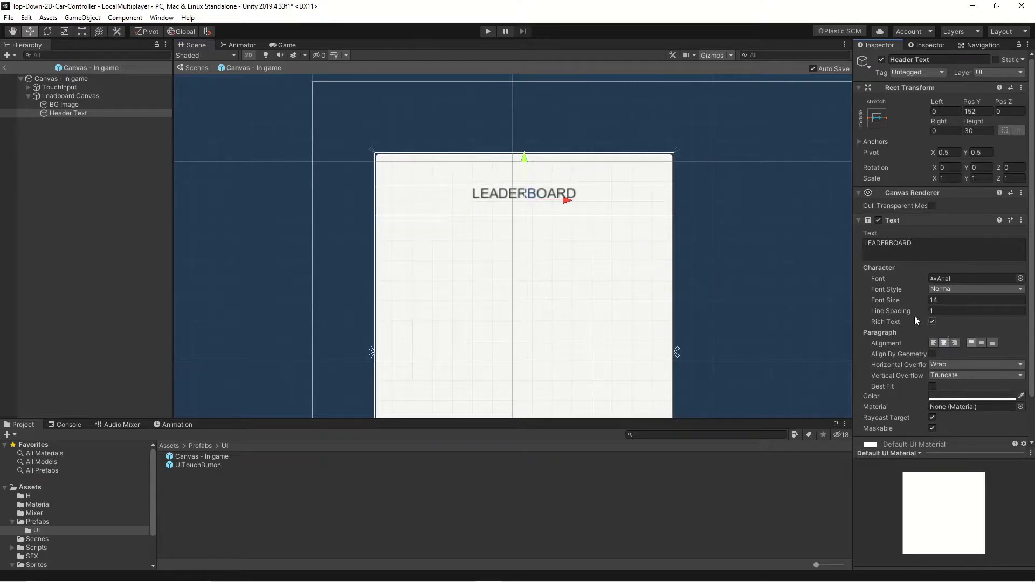
pyautogui.click(949, 301)
pyautogui.write('36')
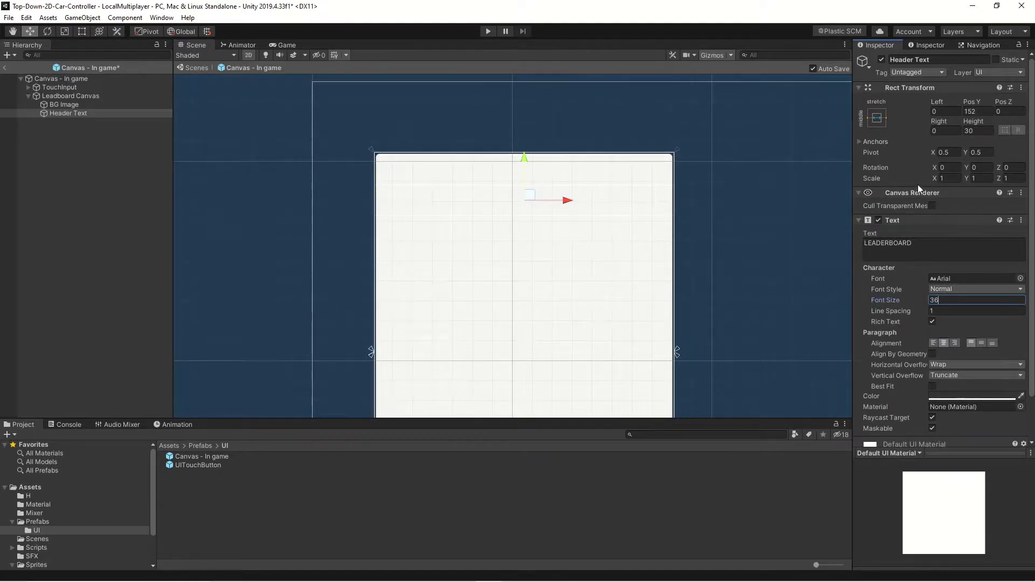
pyautogui.click(979, 131)
pyautogui.write('40')
pyautogui.press('BackSpace')
pyautogui.press('BackSpace')
pyautogui.write('50')
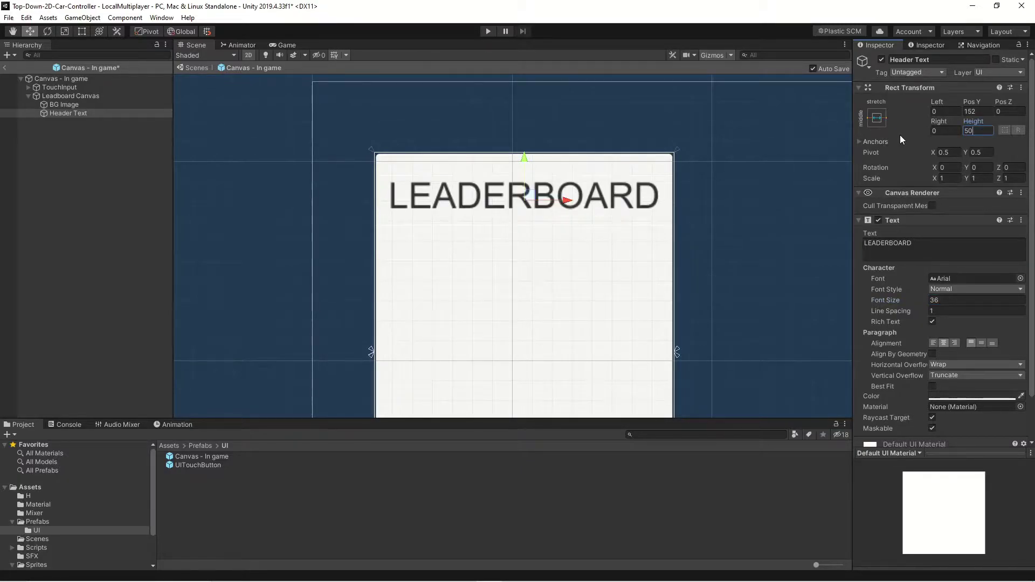
pyautogui.click(875, 301)
pyautogui.write('30')
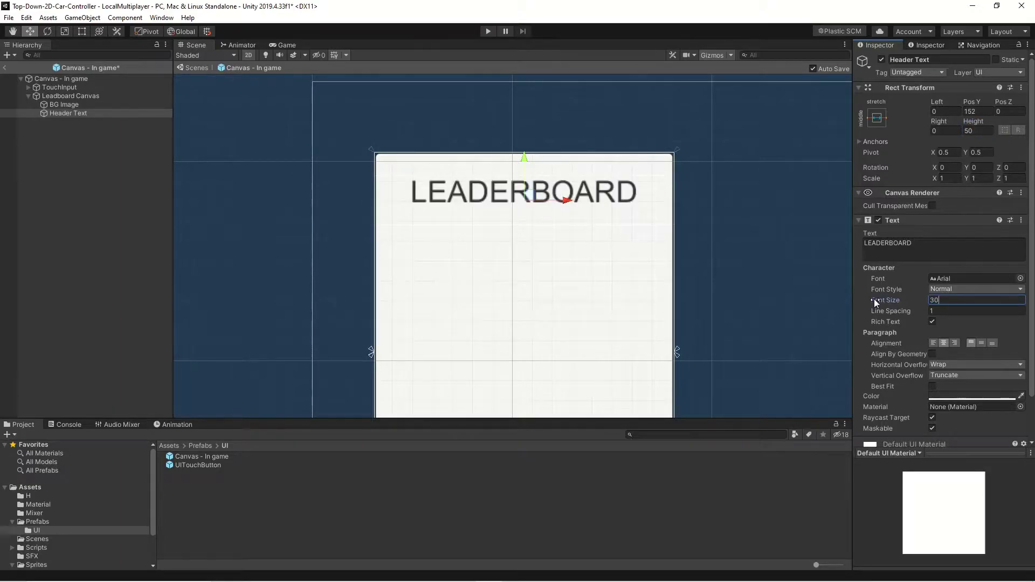
pyautogui.moveTo(523, 157); pyautogui.dragTo(522, 148)
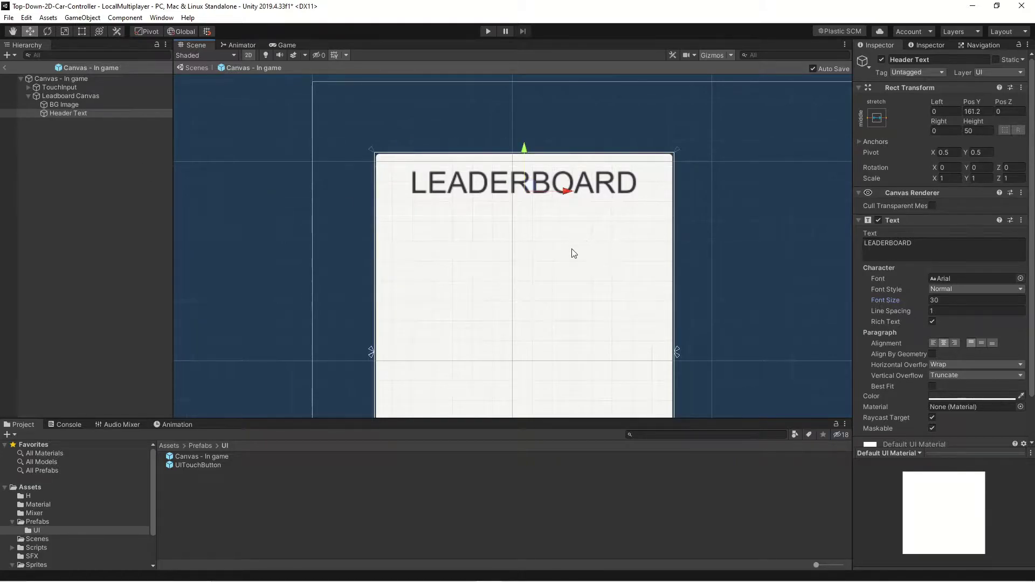
pyautogui.scroll(-4, 573, 254)
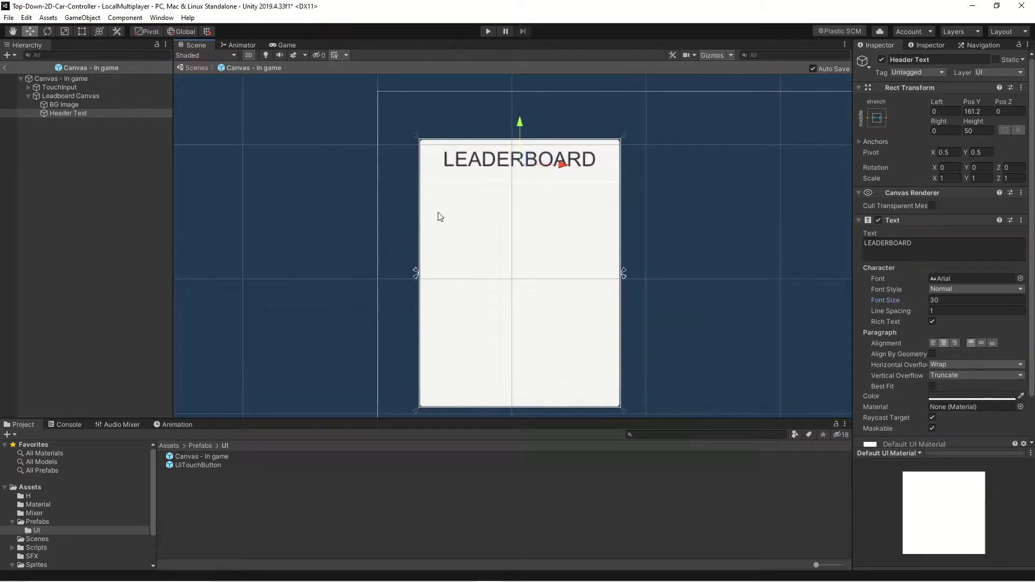
# Tint BG Image light grey CCCCCC with 0.7 alpha.
pyautogui.click(60, 105)
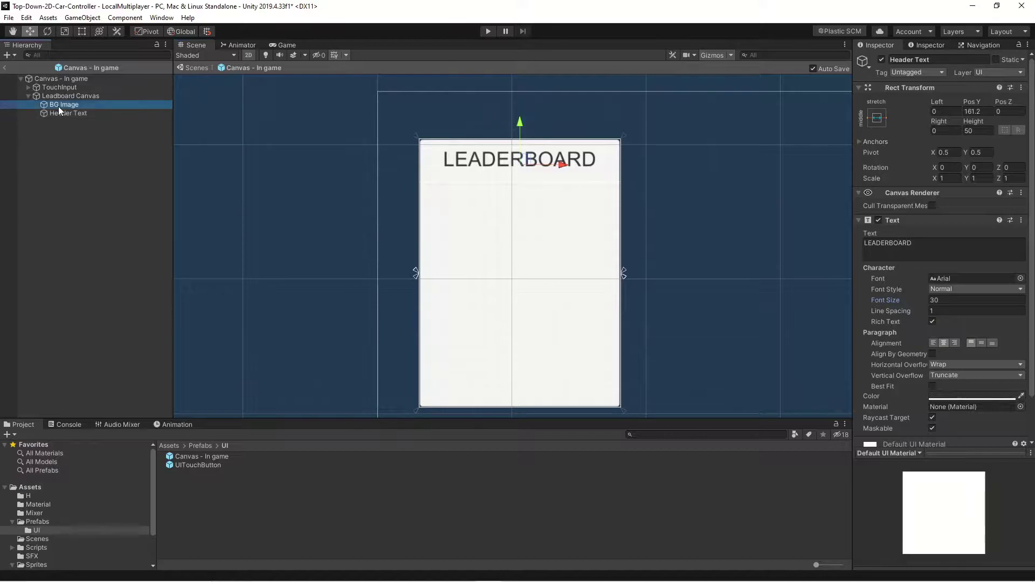
pyautogui.click(979, 246)
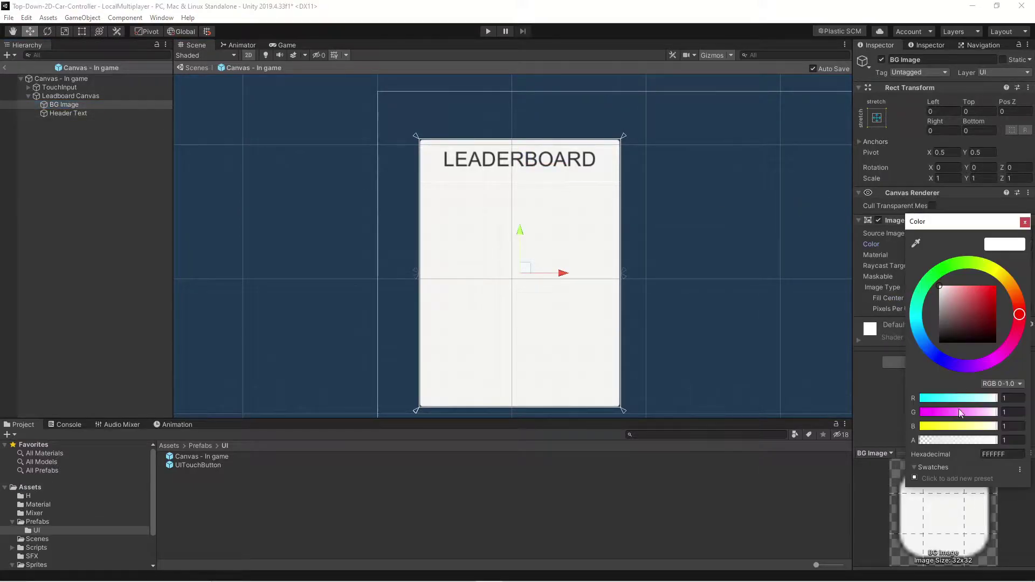
pyautogui.moveTo(945, 287); pyautogui.dragTo(935, 296)
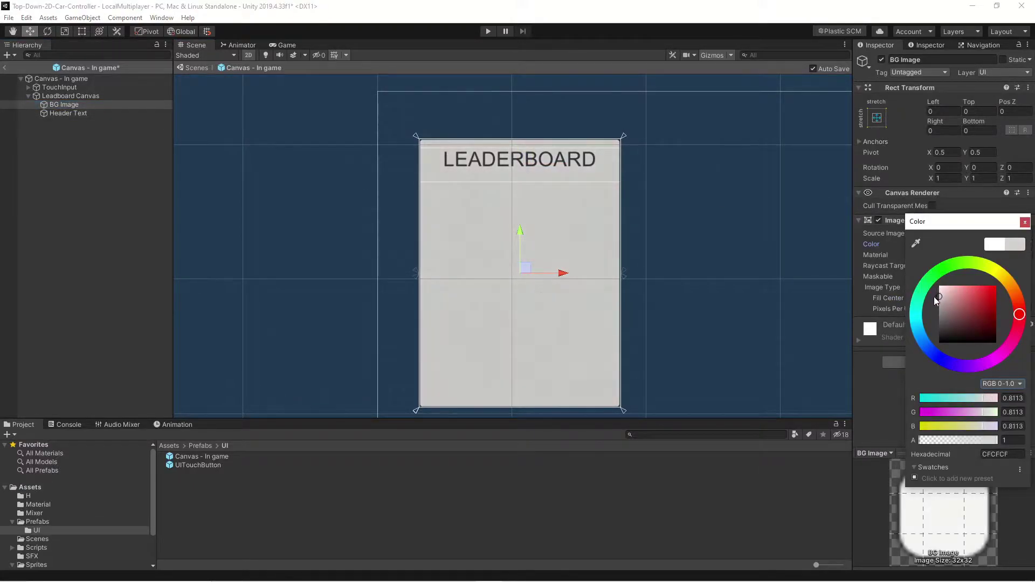
pyautogui.press('Escape')
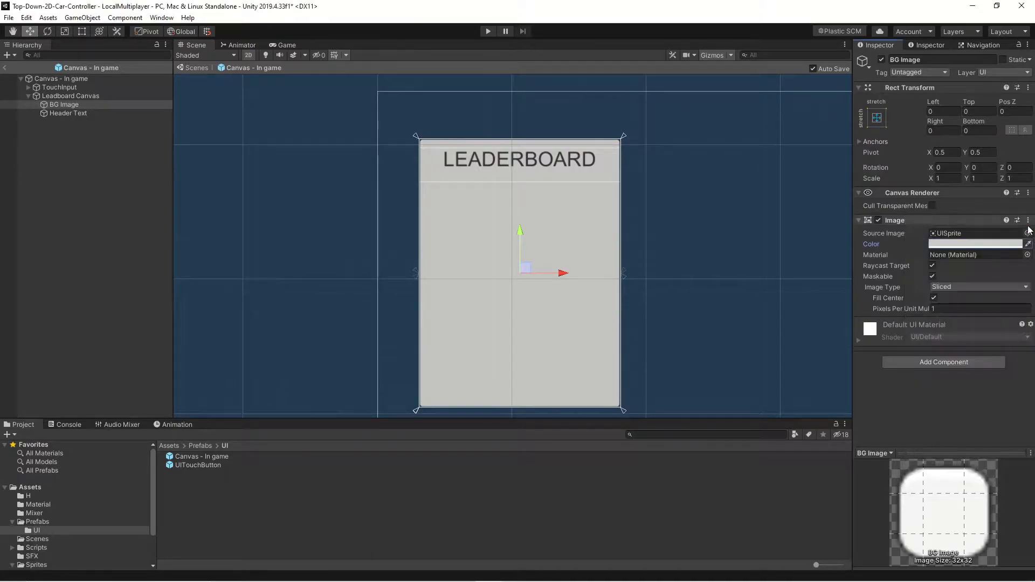
pyautogui.click(993, 247)
pyautogui.click(1013, 440)
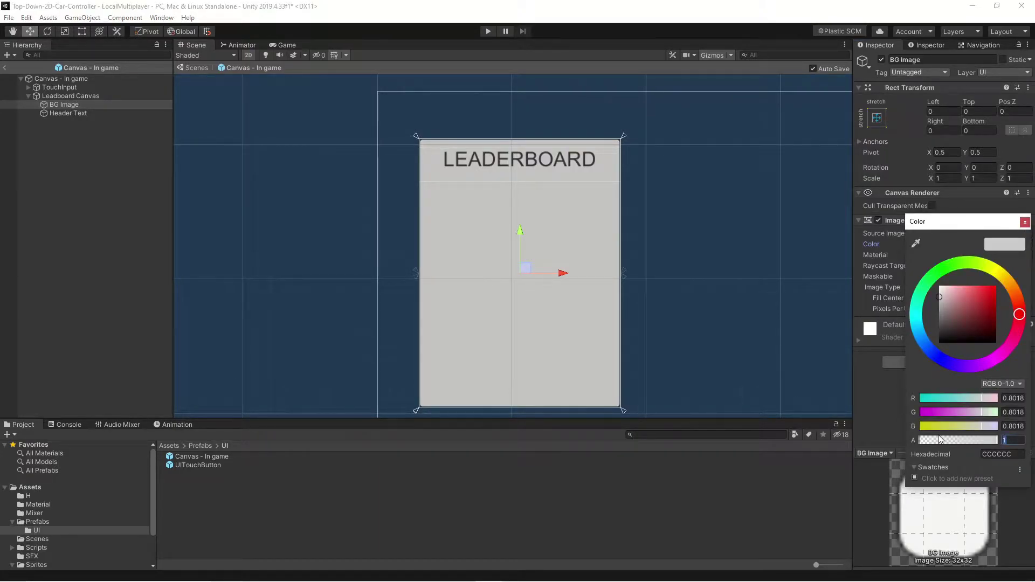
pyautogui.write('0.')
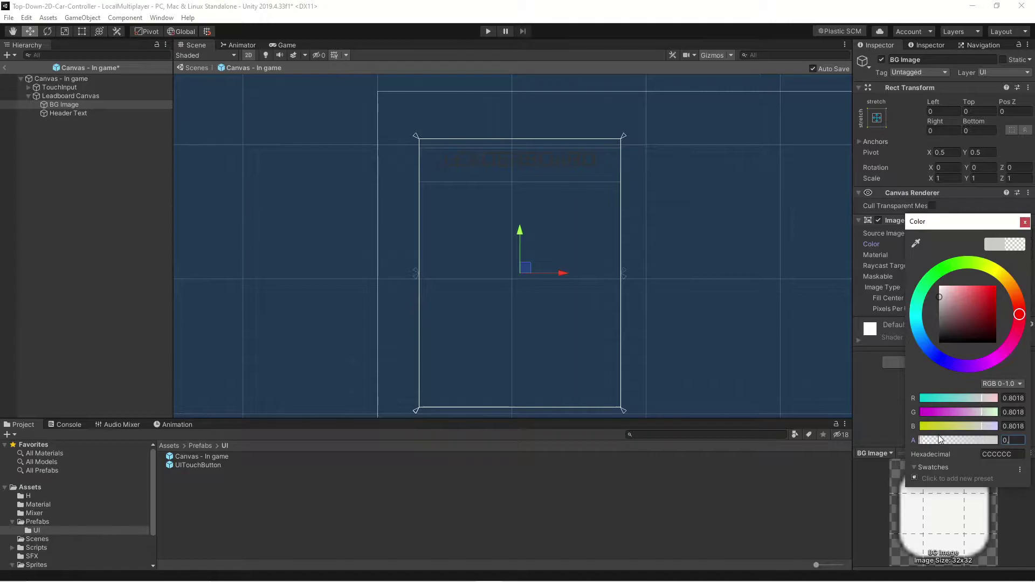
pyautogui.write('7')
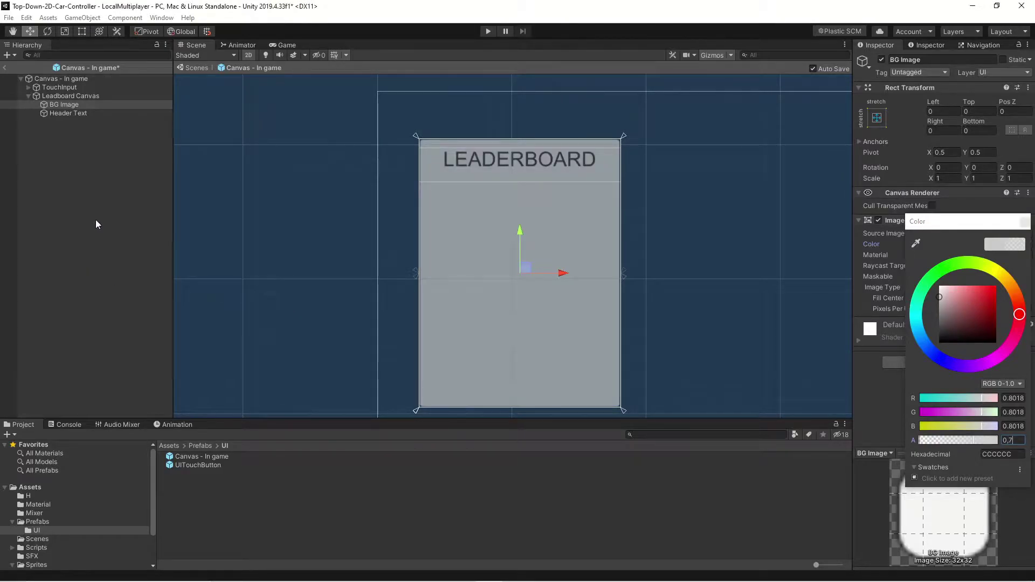
pyautogui.click(87, 172)
# Set the Header Text font style to Bold.
pyautogui.click(79, 124)
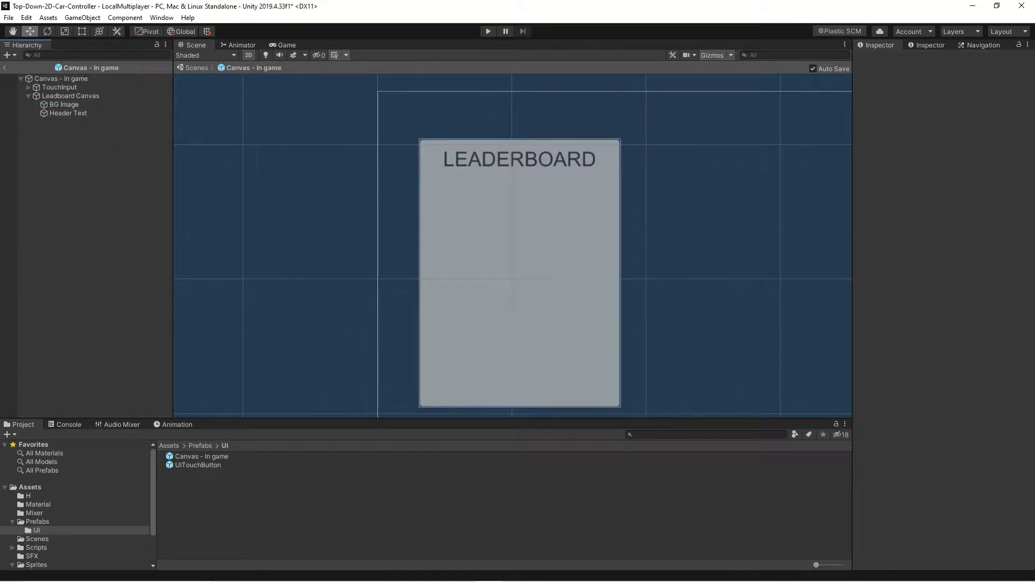
pyautogui.click(68, 113)
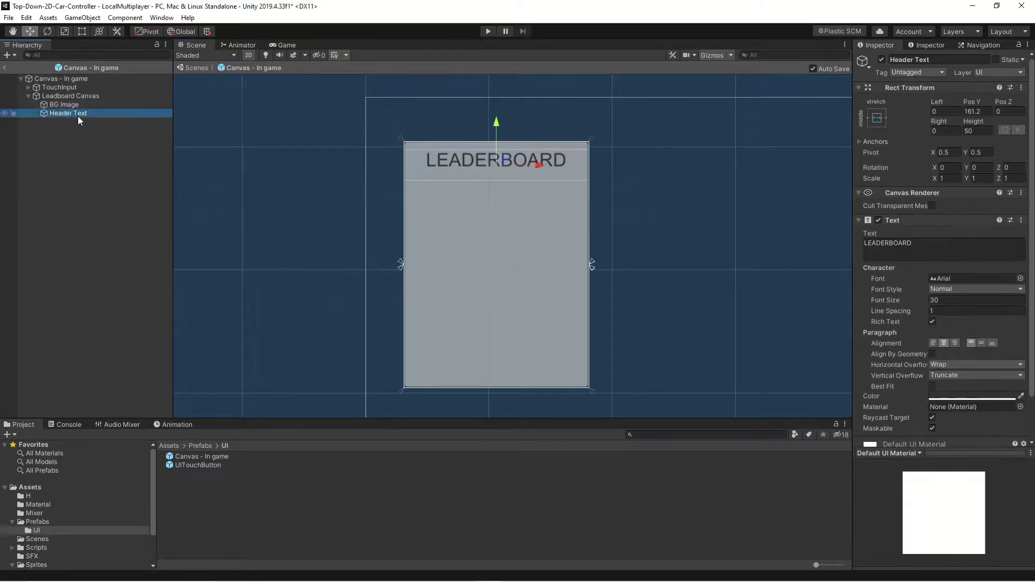
pyautogui.click(967, 289)
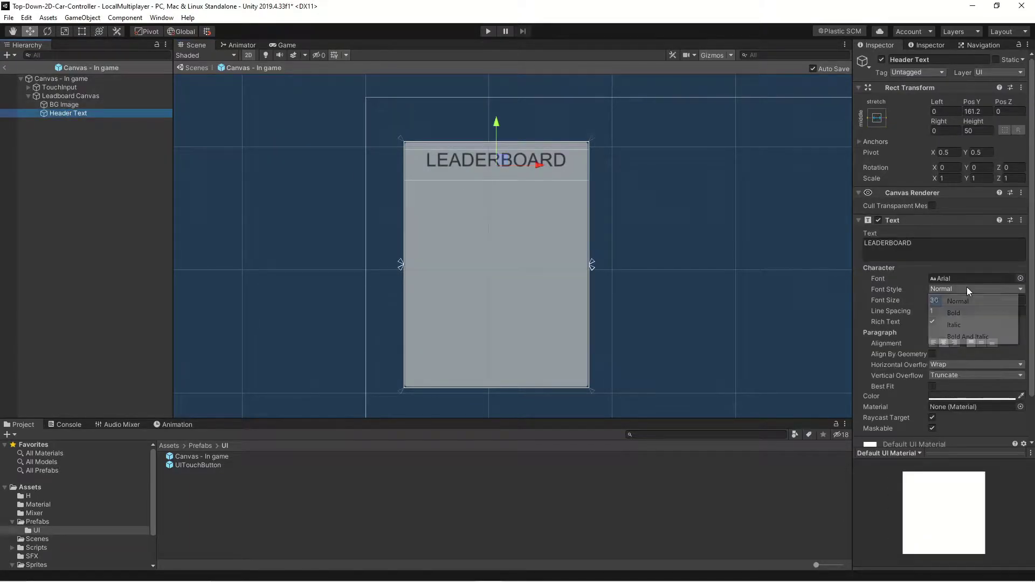
pyautogui.click(955, 313)
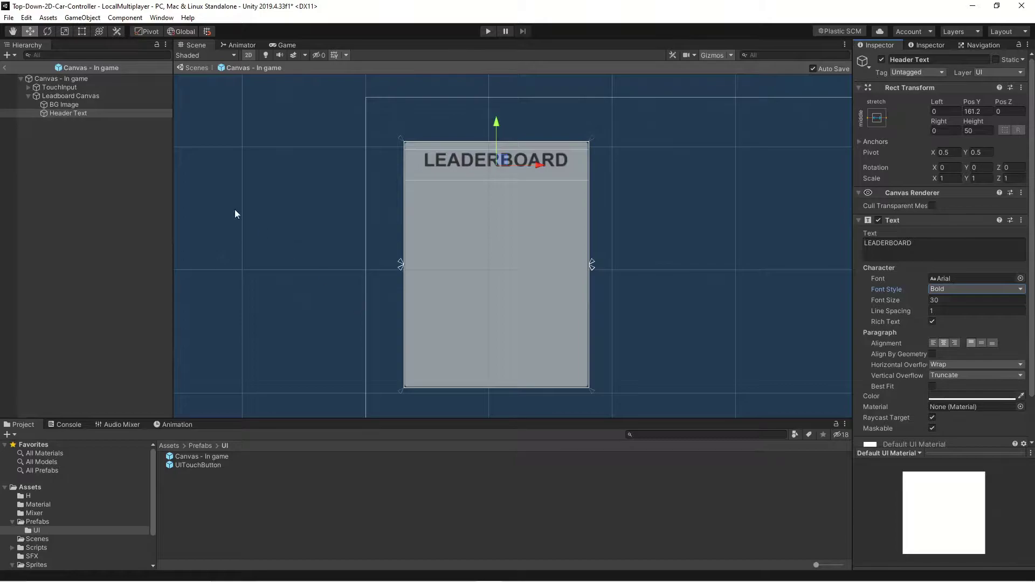
pyautogui.click(61, 104)
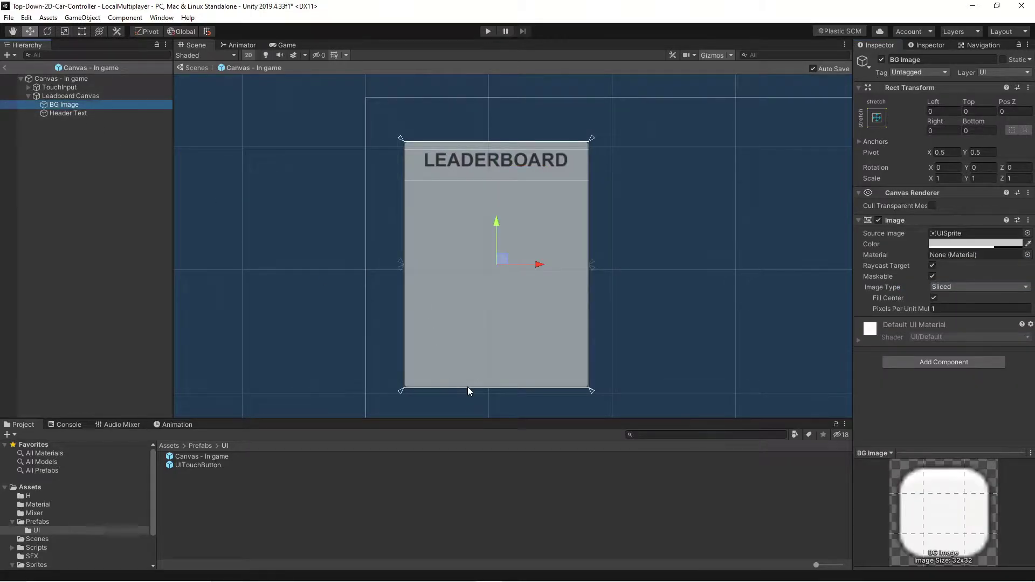
# Shrink BG Image to a band behind the header (bottom 336.2) and tint it light blue A1C1E5.
pyautogui.click(81, 30)
pyautogui.moveTo(484, 387); pyautogui.dragTo(488, 181)
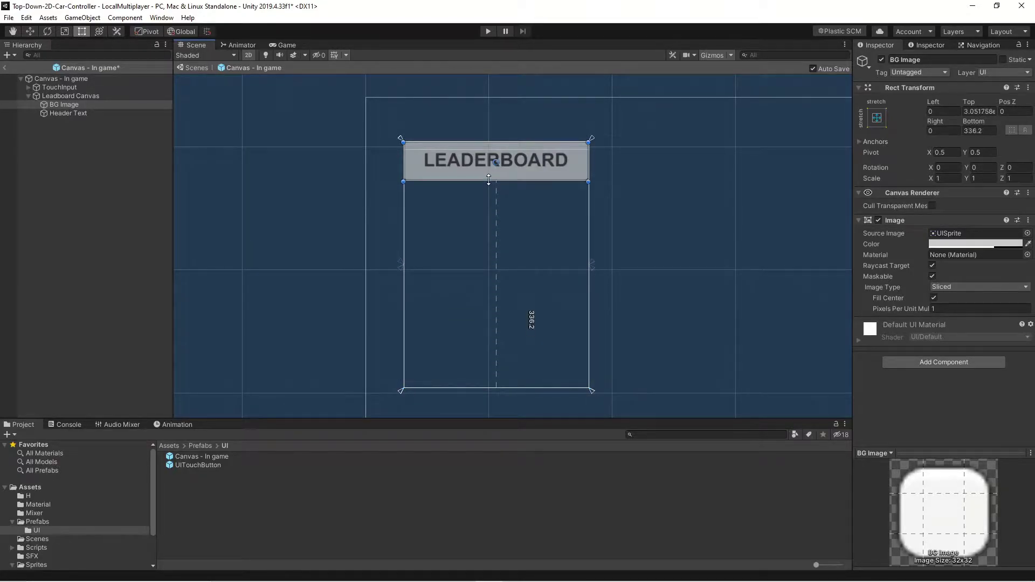
pyautogui.click(963, 244)
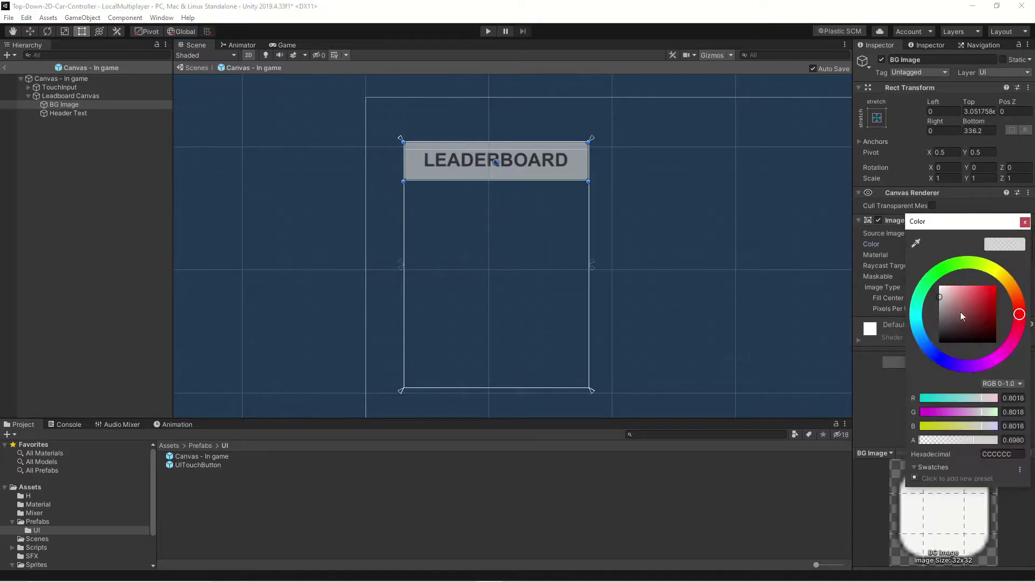
pyautogui.click(921, 331)
pyautogui.moveTo(920, 332); pyautogui.dragTo(924, 342)
pyautogui.moveTo(953, 306); pyautogui.dragTo(956, 287)
pyautogui.click(1025, 222)
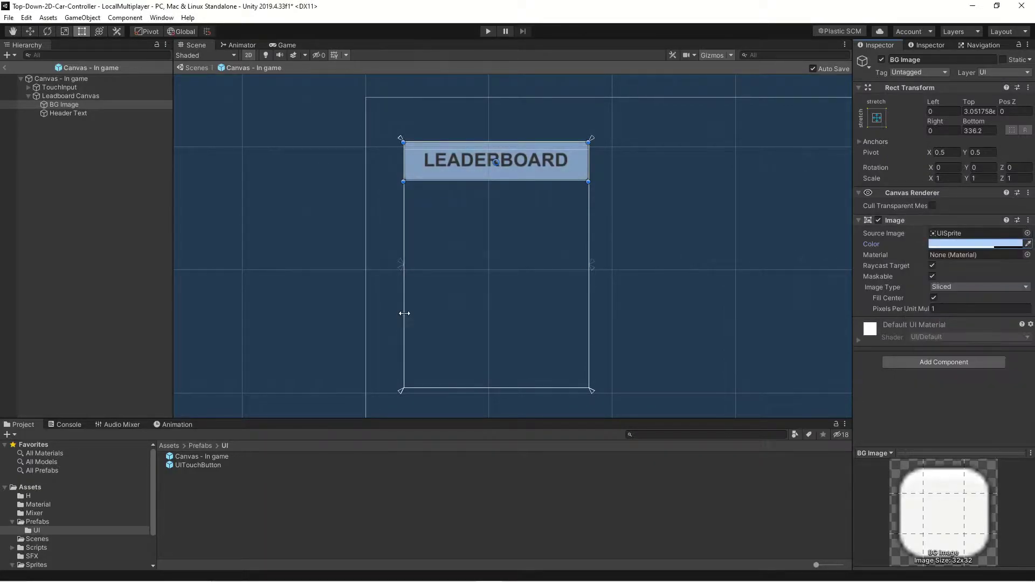
pyautogui.click(86, 171)
pyautogui.click(68, 104)
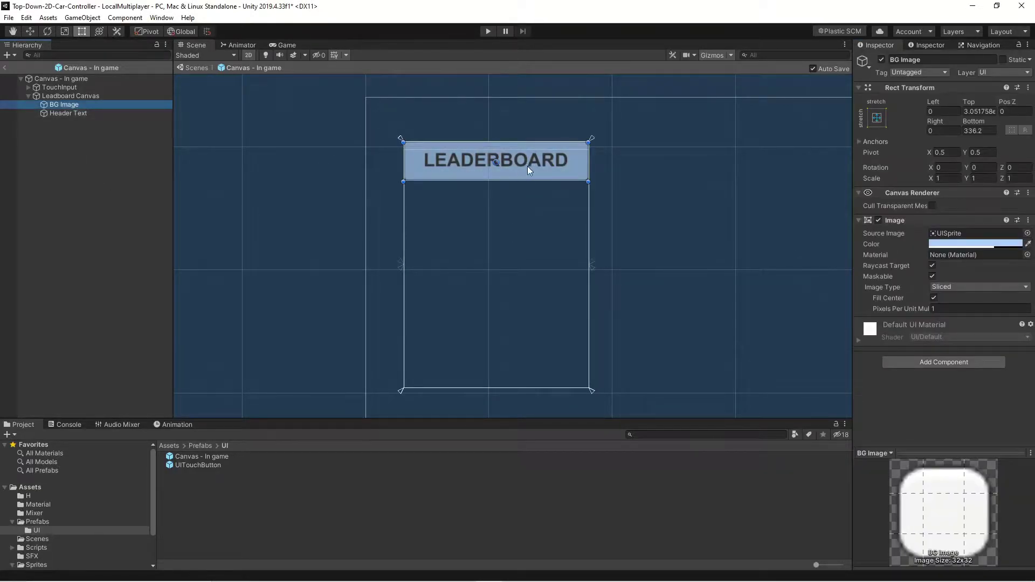
# Create an empty GameObject child under Leadboard Canvas and select it for renaming.
pyautogui.click(75, 96)
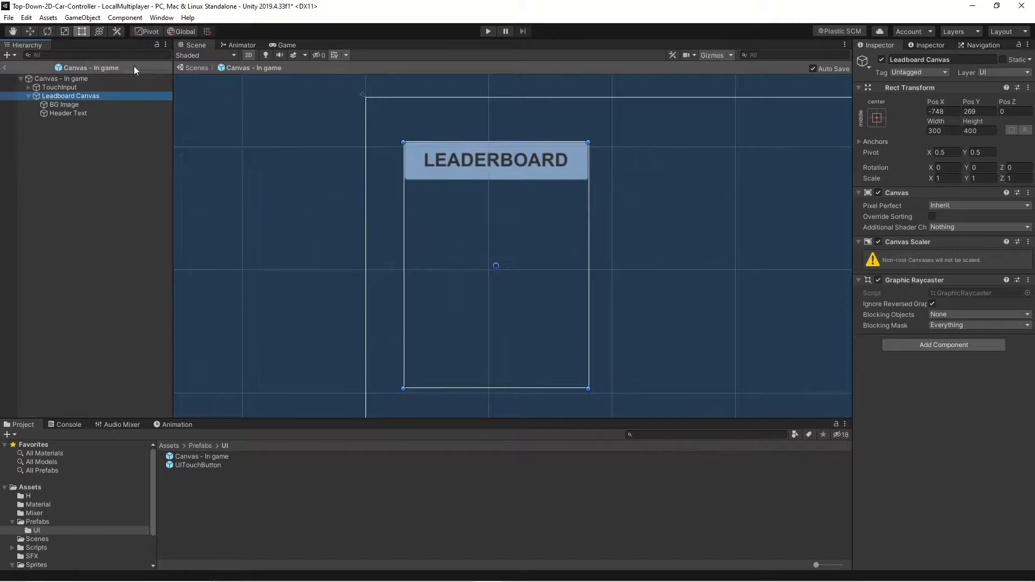
pyautogui.click(82, 18)
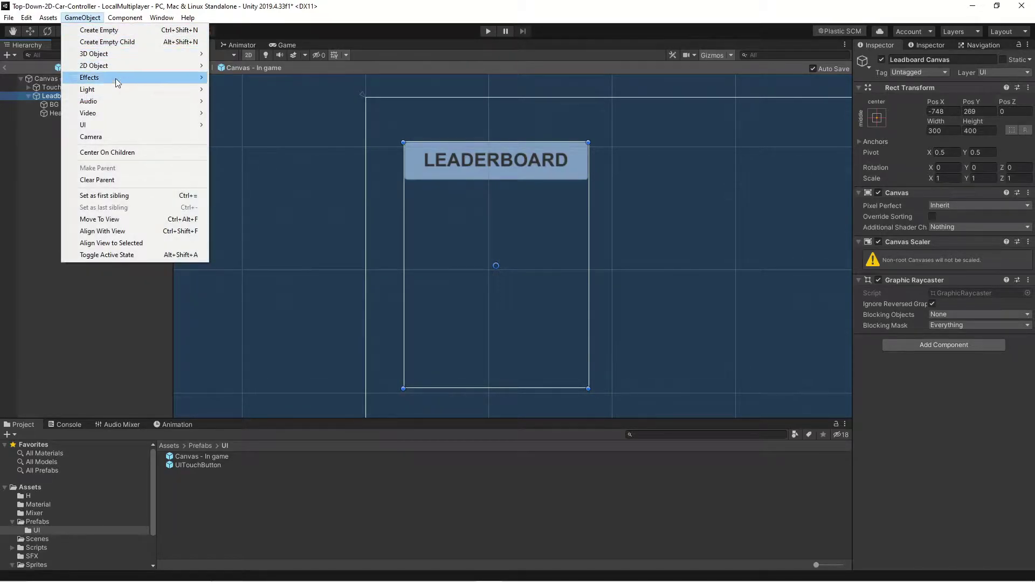
pyautogui.click(134, 42)
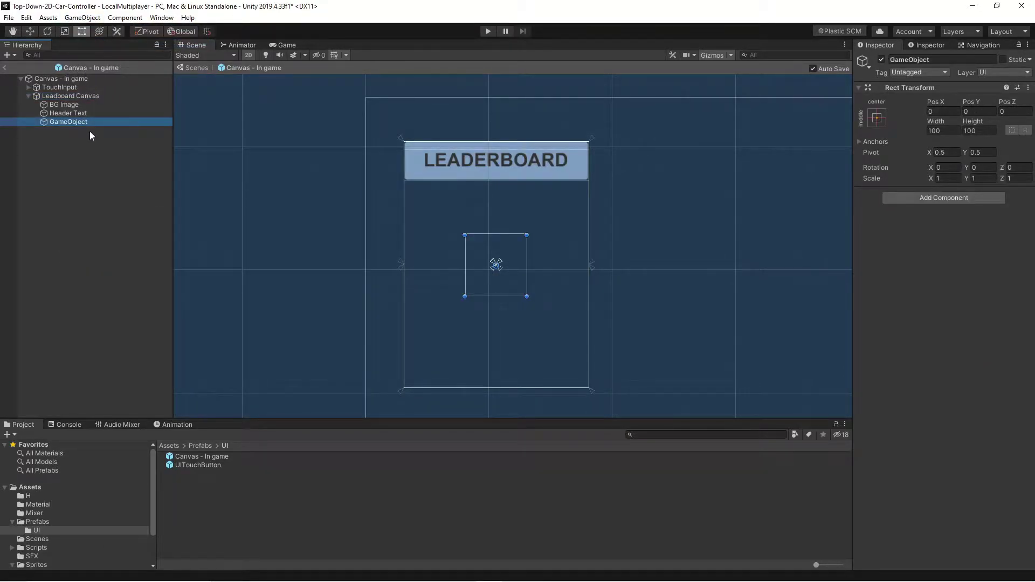
pyautogui.click(93, 121)
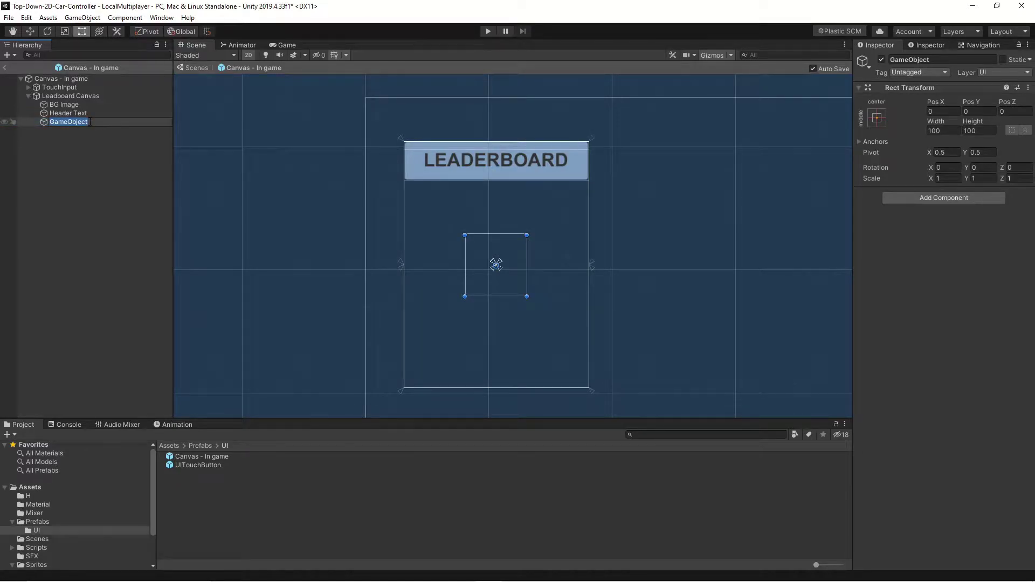